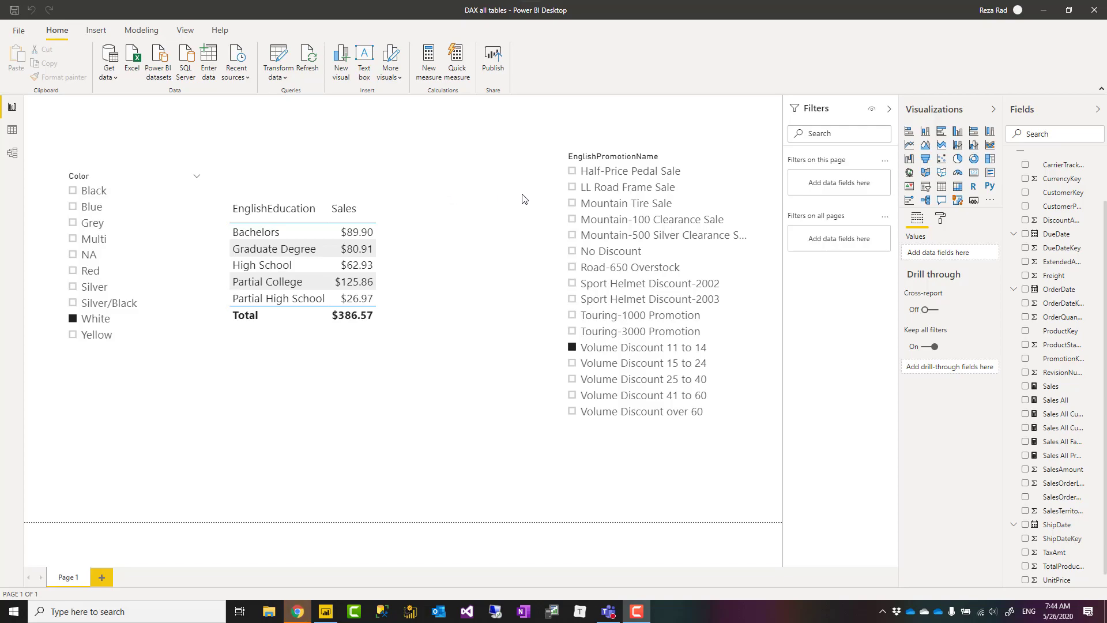
Shrink the education sales table slightly, then show the four-table model diagram
{"action": "left_click", "coordinate": [421, 225]}
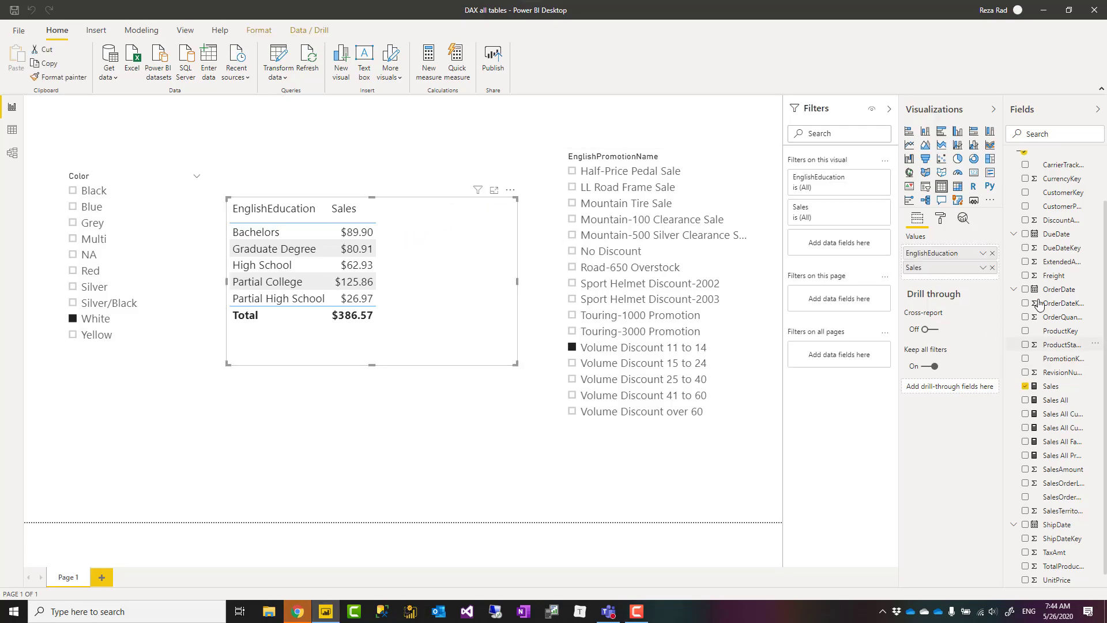
{"action": "scroll", "coordinate": [1062, 375], "scroll_direction": "up", "scroll_amount": 2}
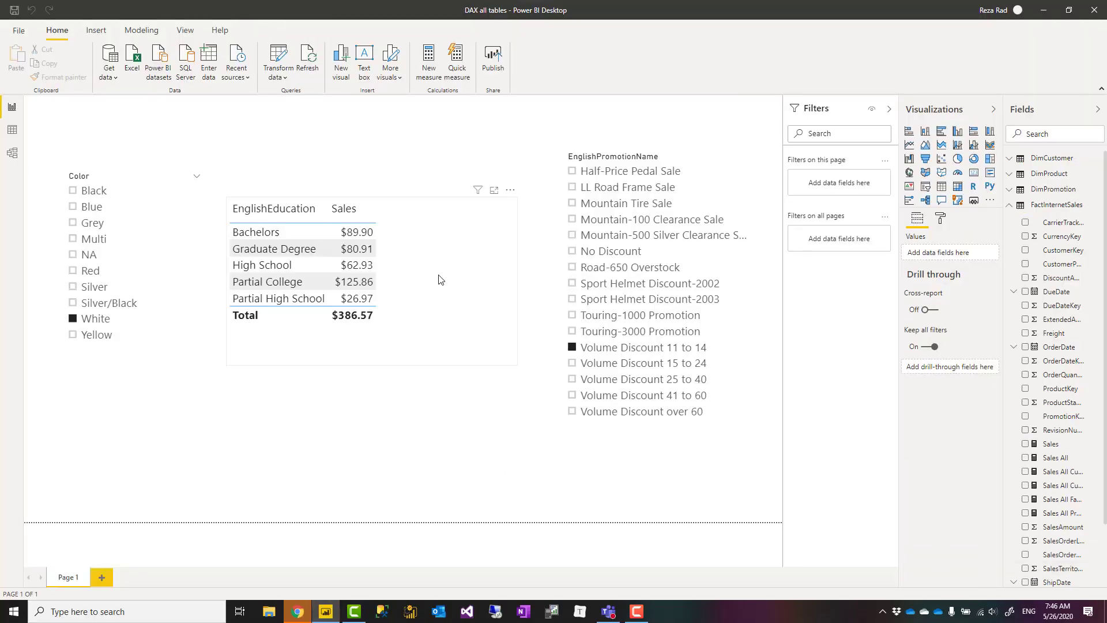
{"action": "left_click_drag", "start_coordinate": [514, 364], "coordinate": [494, 344]}
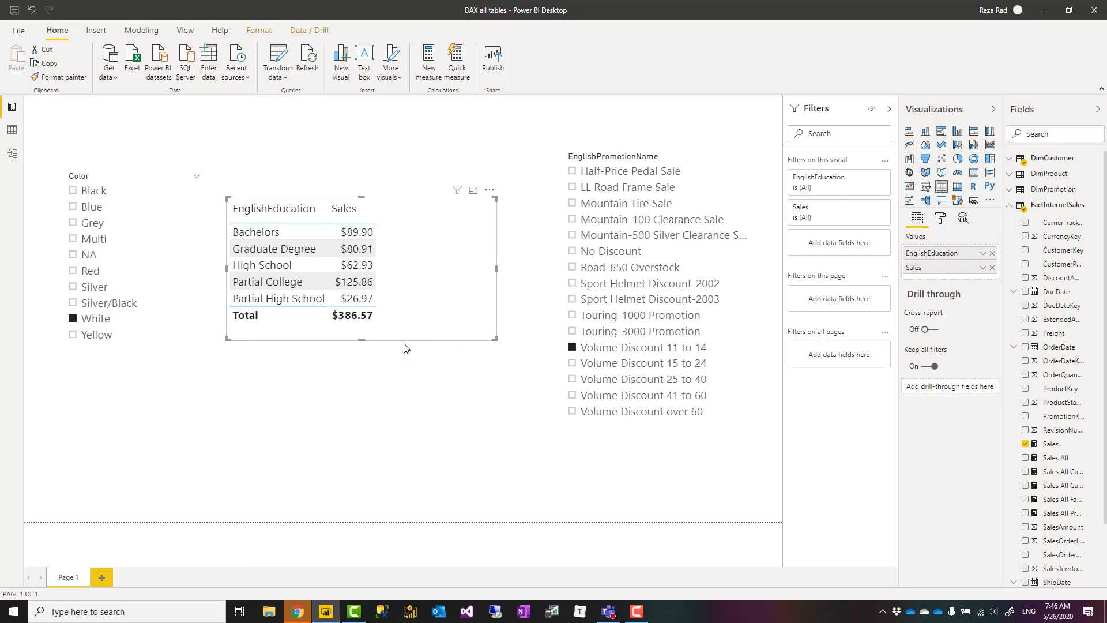
{"action": "left_click", "coordinate": [14, 156]}
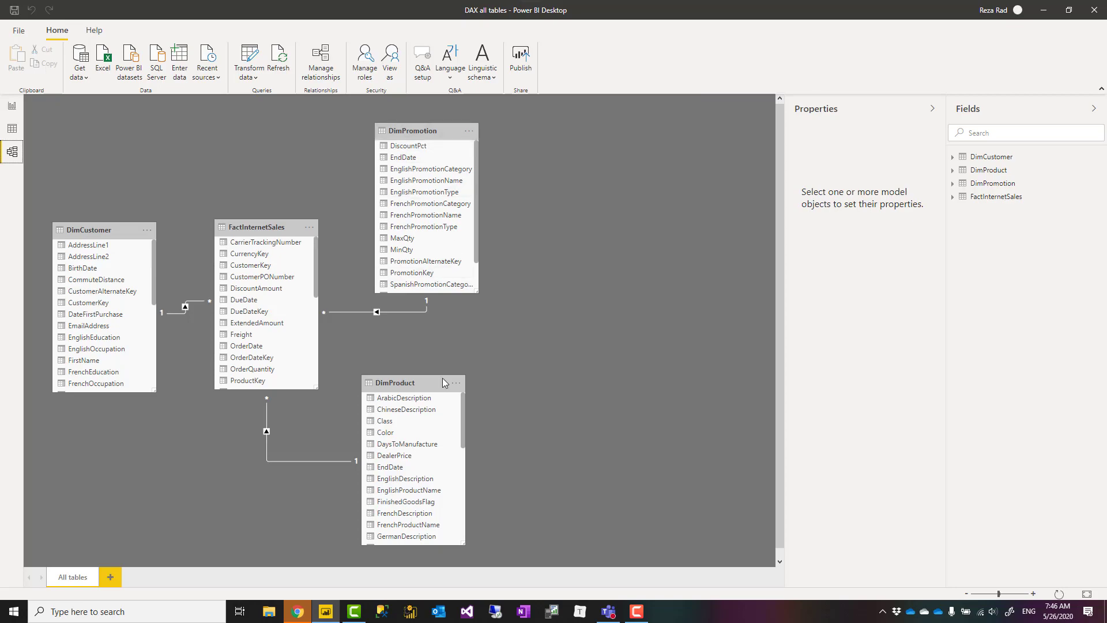
{"action": "left_click", "coordinate": [266, 227]}
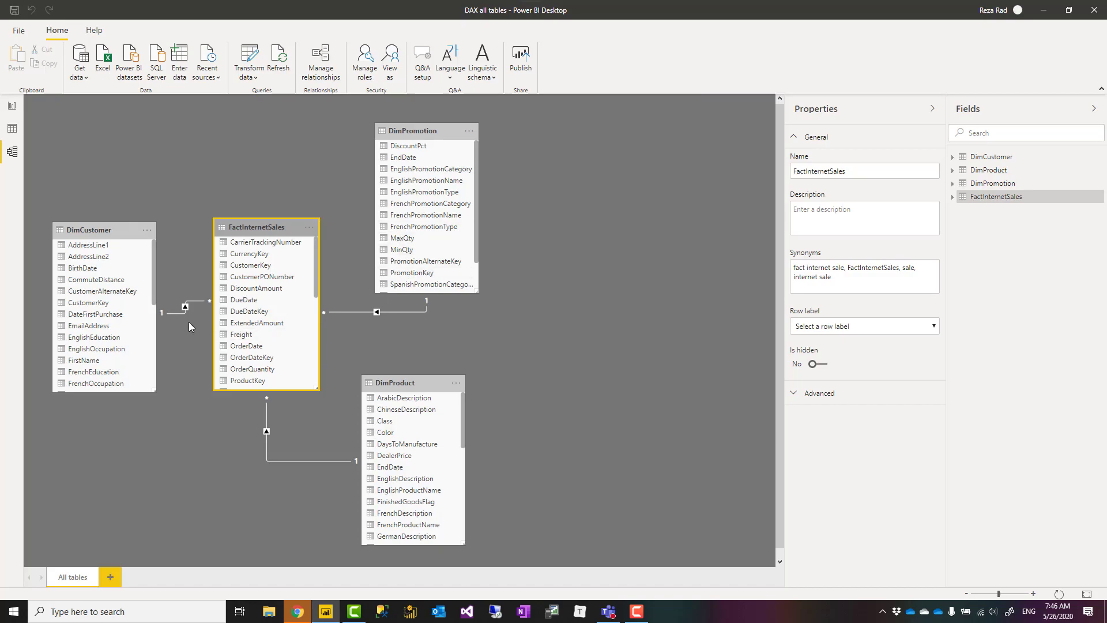
{"action": "left_click", "coordinate": [233, 181]}
Back on the report page, select the EnglishPromotionName and Color slicers and the education sales table
{"action": "left_click", "coordinate": [13, 108]}
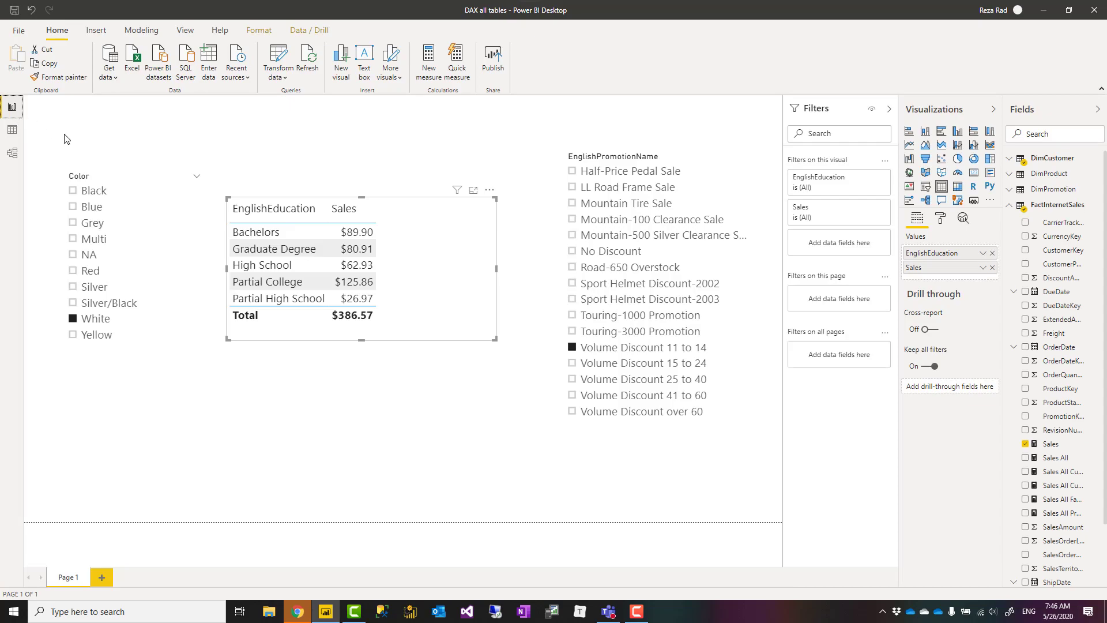
{"action": "left_click", "coordinate": [641, 157]}
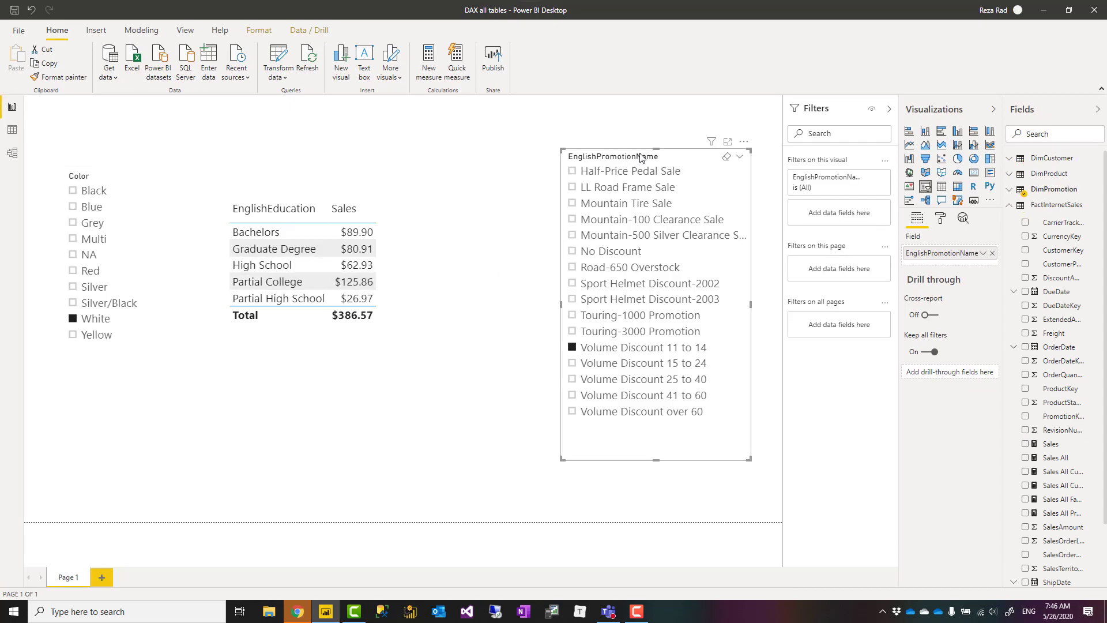
{"action": "left_click", "coordinate": [126, 181]}
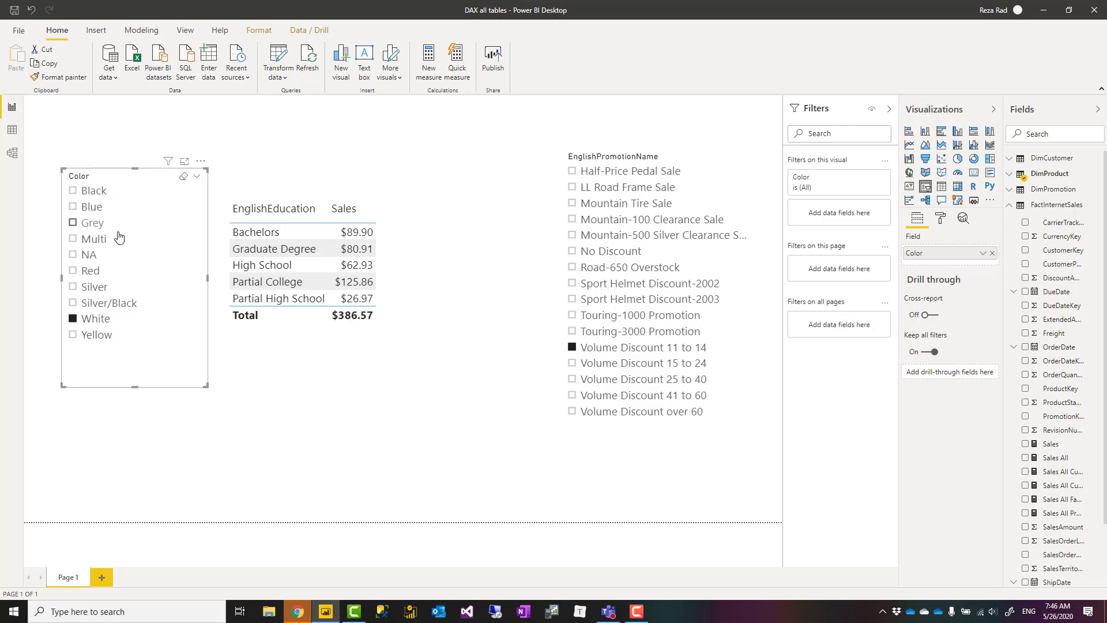
{"action": "left_click", "coordinate": [442, 209]}
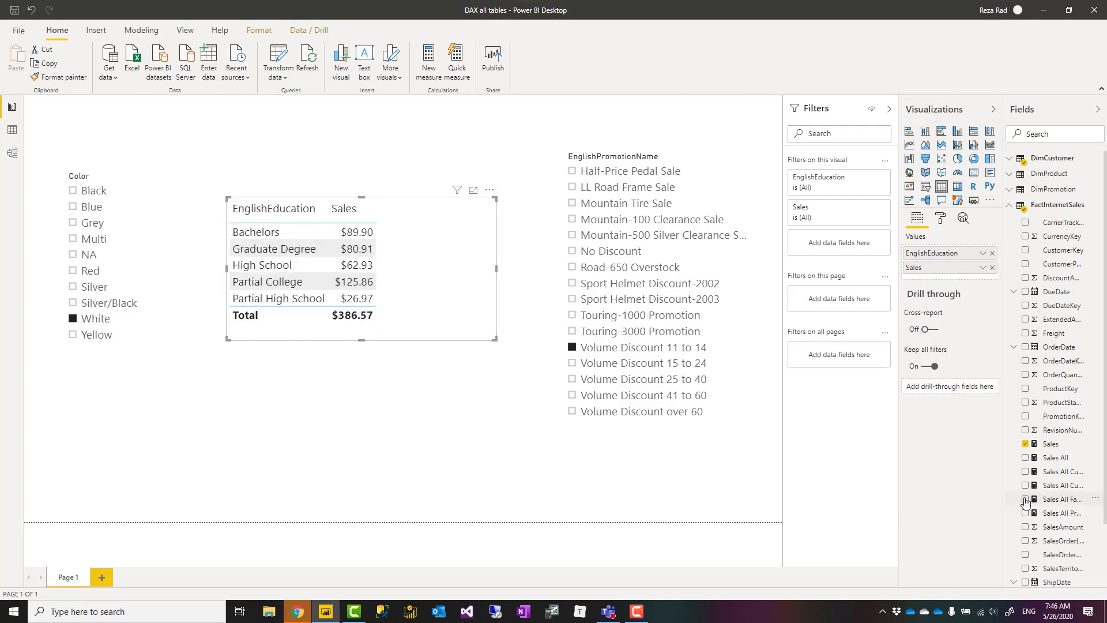
Show the Sales measure's SUM(FactInternetSales[SalesAmount]) formula, briefly expanding and collapsing the formula area
{"action": "left_click", "coordinate": [1055, 445]}
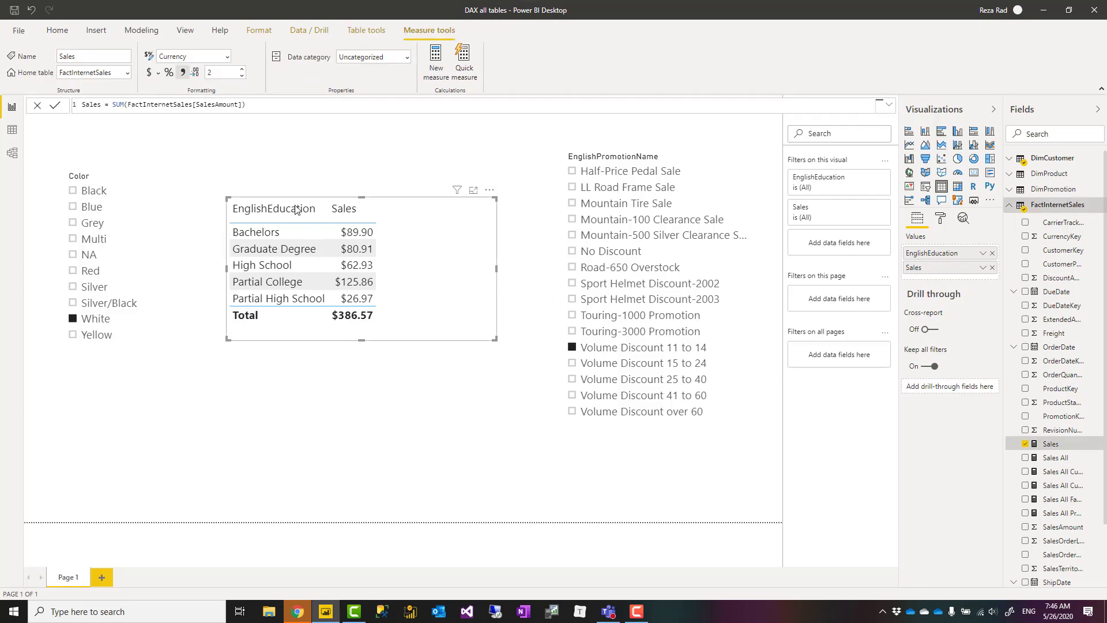
{"action": "scroll", "coordinate": [256, 108], "scroll_direction": "up", "scroll_amount": 4, "text": "ctrl"}
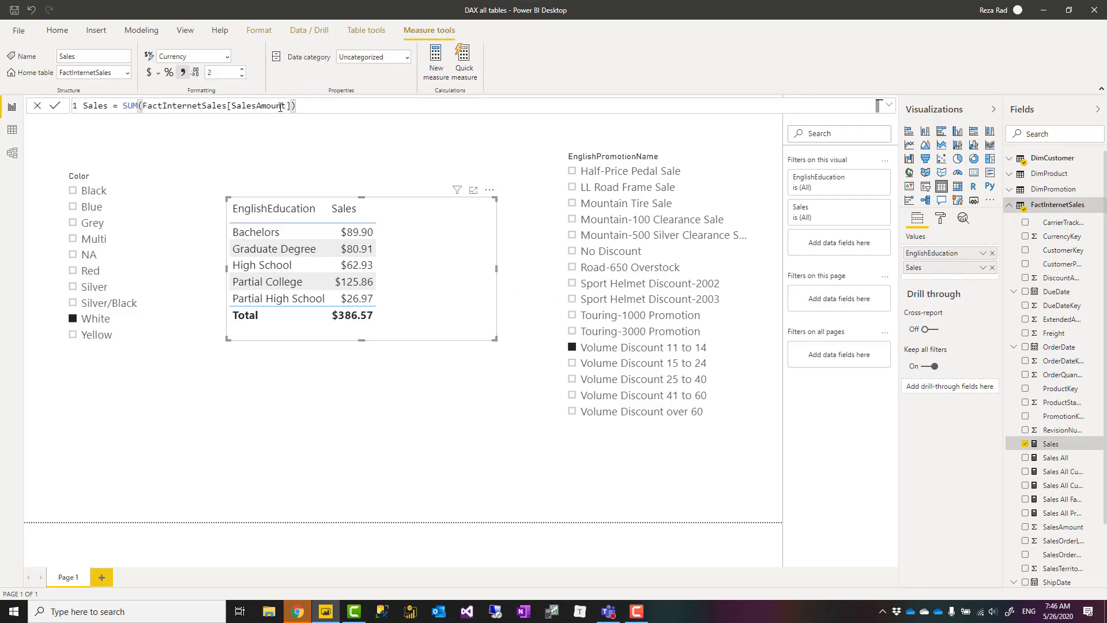
{"action": "left_click", "coordinate": [890, 109]}
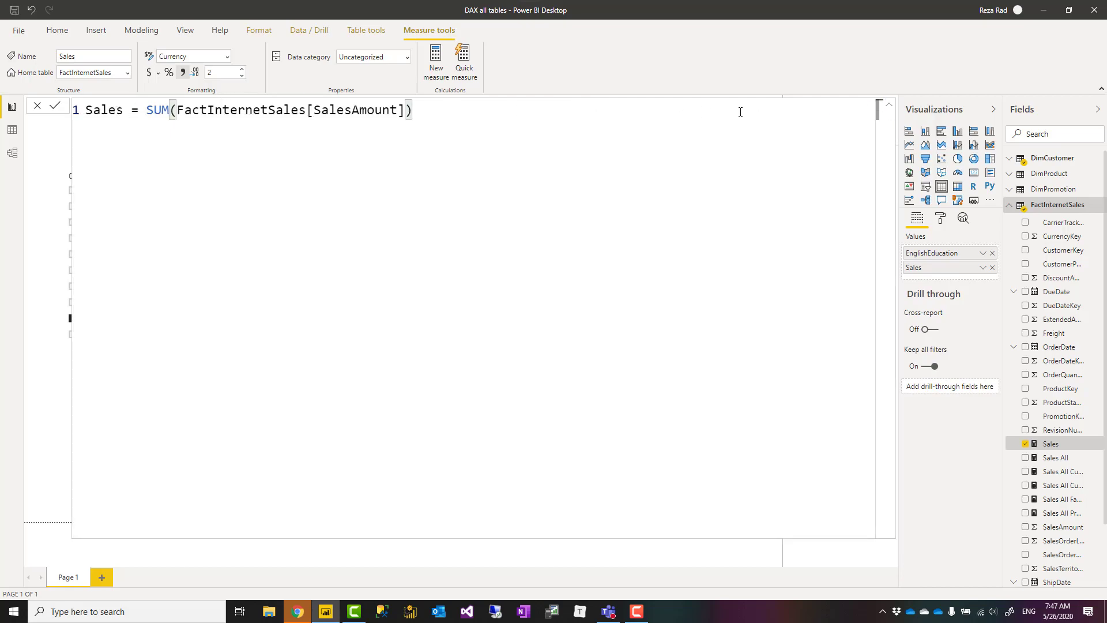
{"action": "left_click", "coordinate": [889, 109]}
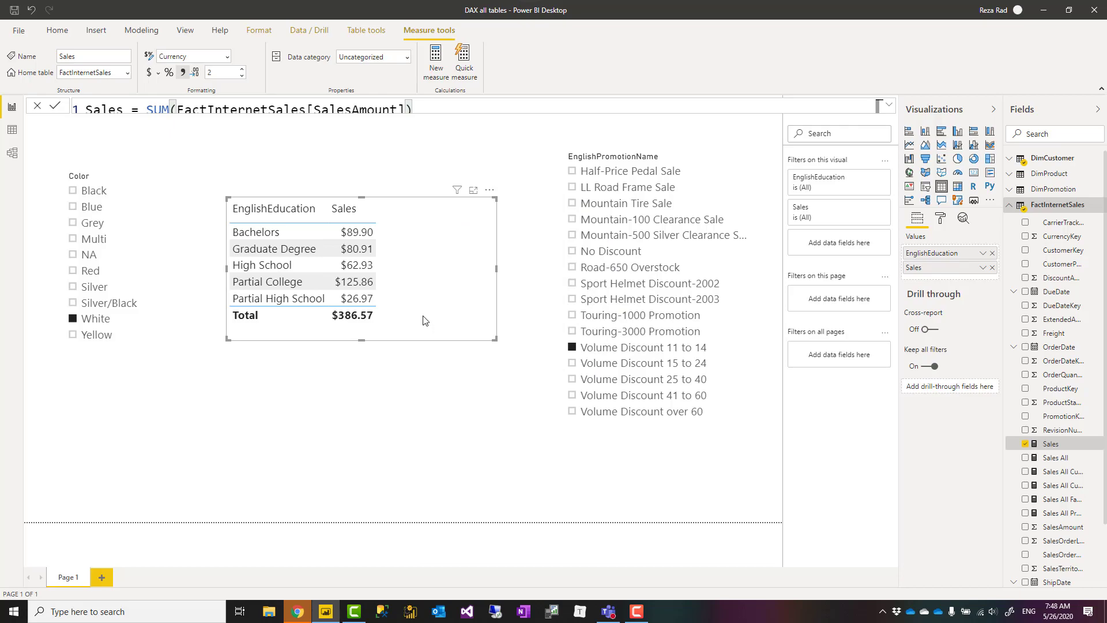
{"action": "key", "text": "F10"}
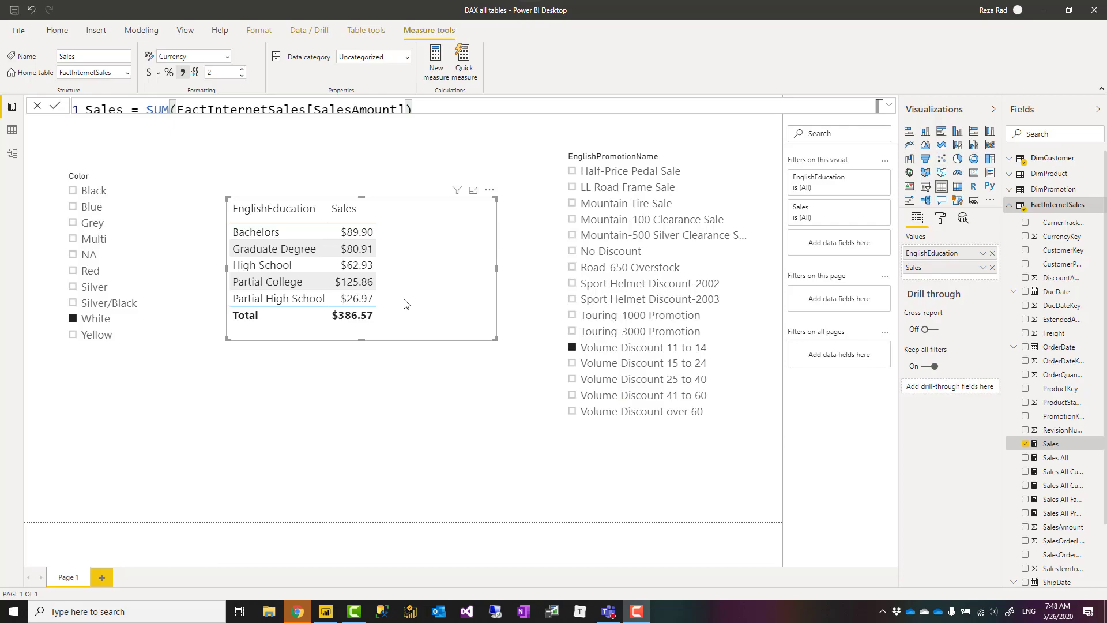
Open the Sales All Customers formula and highlight [Sales], ALL(DimCustomer), DimCustomer and ALL
{"action": "left_click", "coordinate": [1060, 476]}
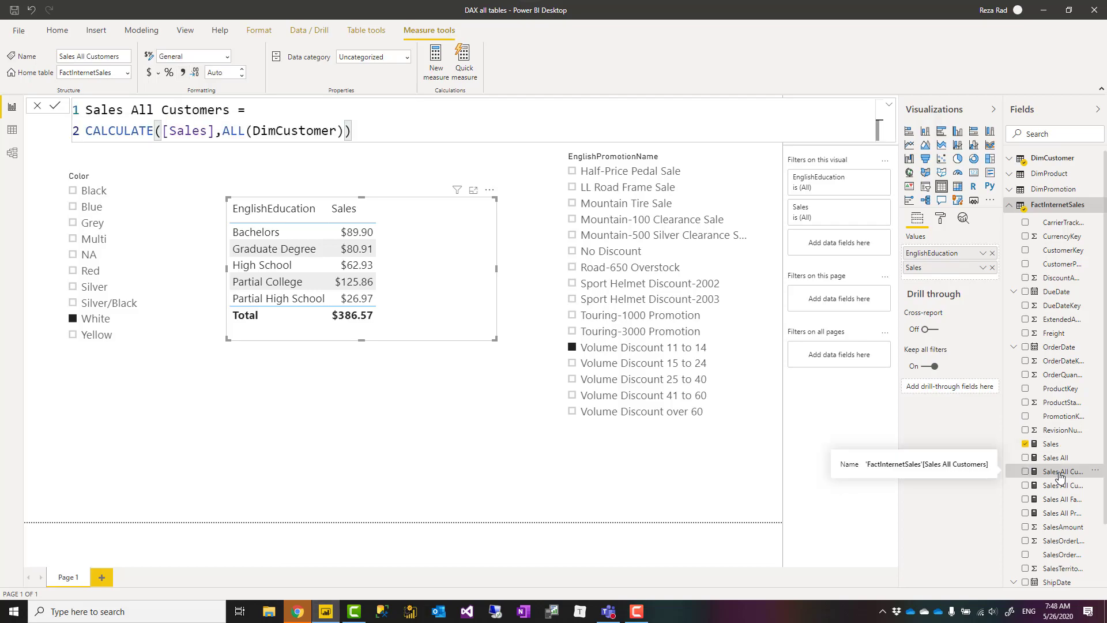
{"action": "scroll", "coordinate": [164, 125], "scroll_direction": "up", "scroll_amount": 4}
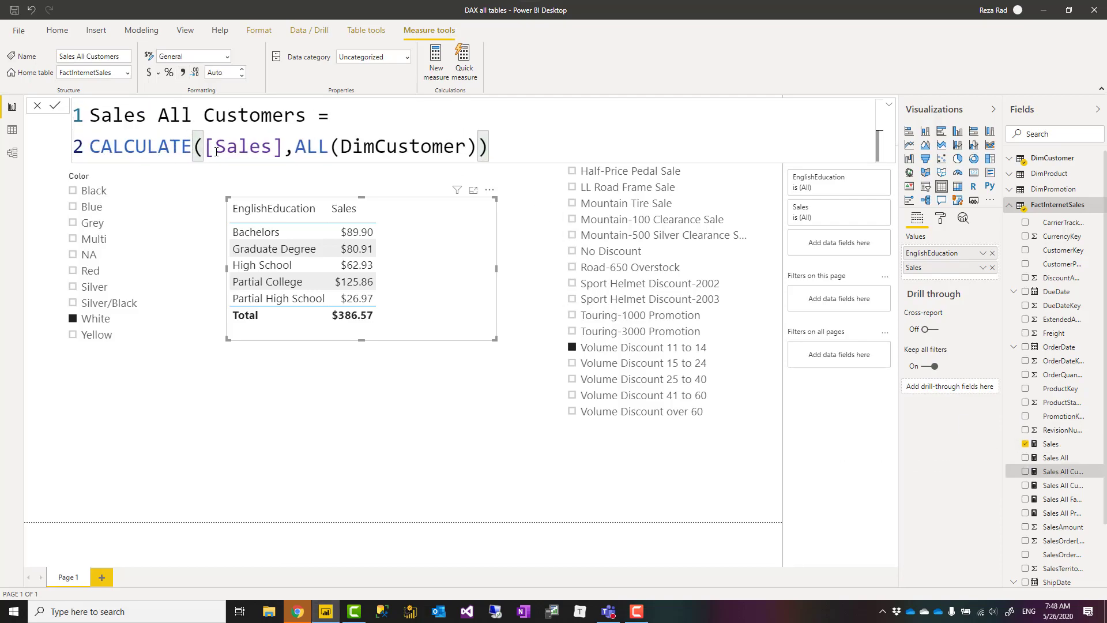
{"action": "double_click", "coordinate": [216, 151]}
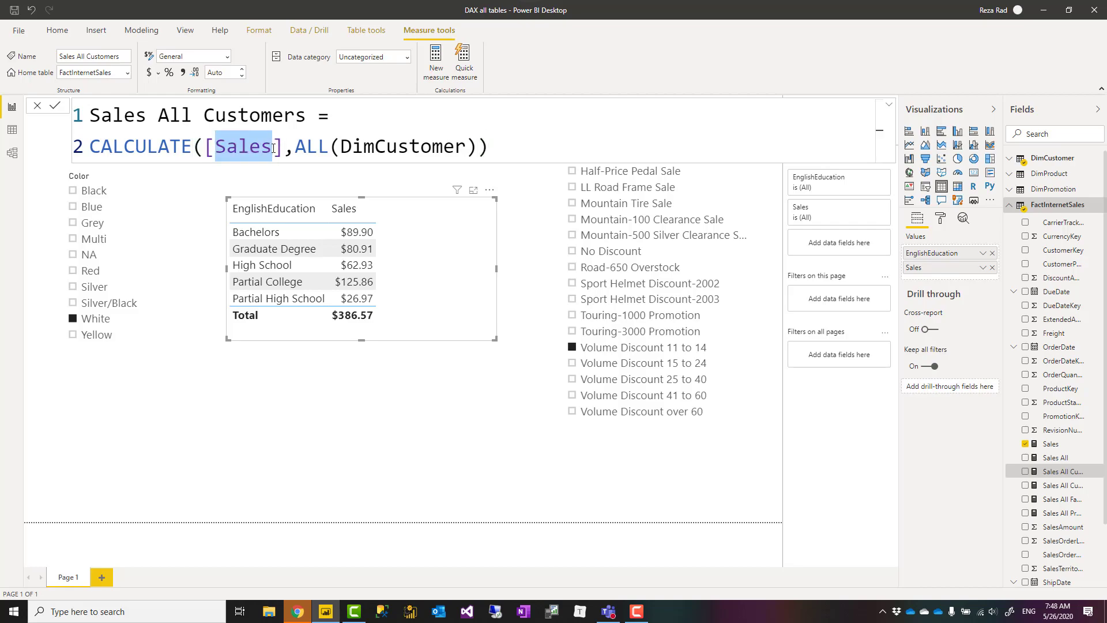
{"action": "left_click_drag", "start_coordinate": [295, 149], "coordinate": [477, 138]}
{"action": "double_click", "coordinate": [382, 149]}
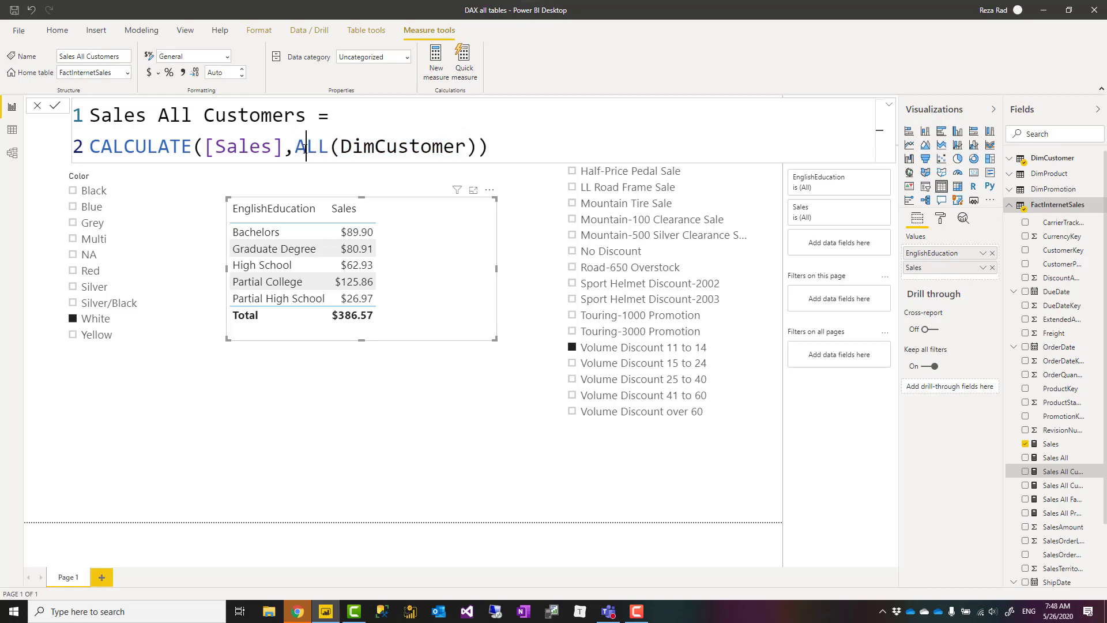
{"action": "double_click", "coordinate": [307, 148]}
Highlight CALCULATE and its [Sales] and ALL(DimCustomer) arguments, then close the formula
{"action": "left_click", "coordinate": [113, 148]}
{"action": "double_click", "coordinate": [129, 148]}
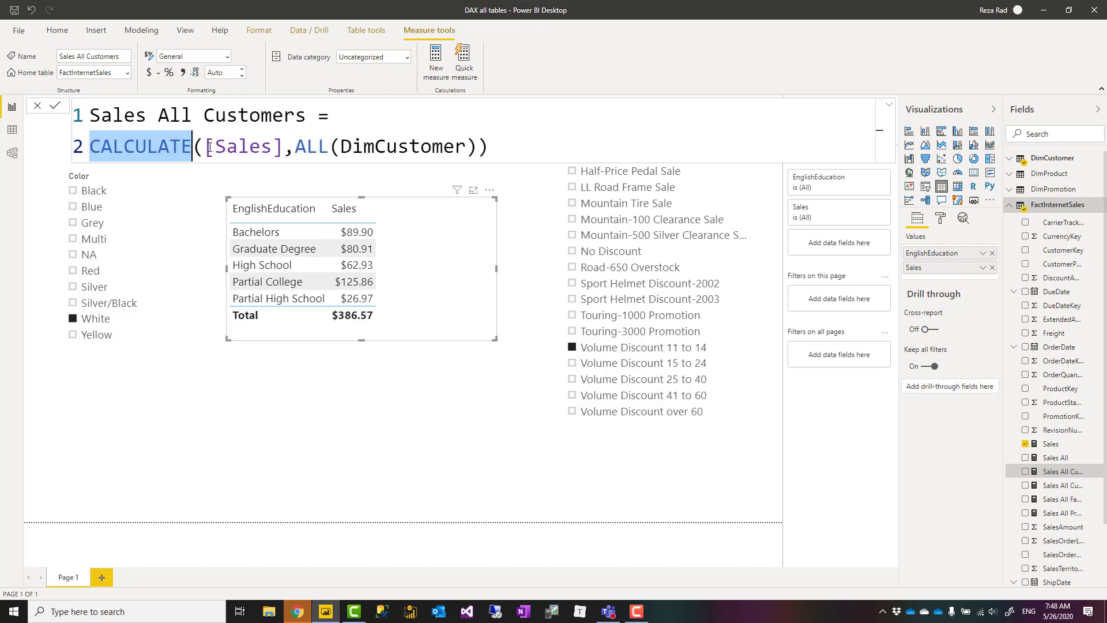
{"action": "left_click_drag", "start_coordinate": [205, 147], "coordinate": [499, 151]}
{"action": "left_click", "coordinate": [318, 151]}
{"action": "left_click", "coordinate": [484, 152]}
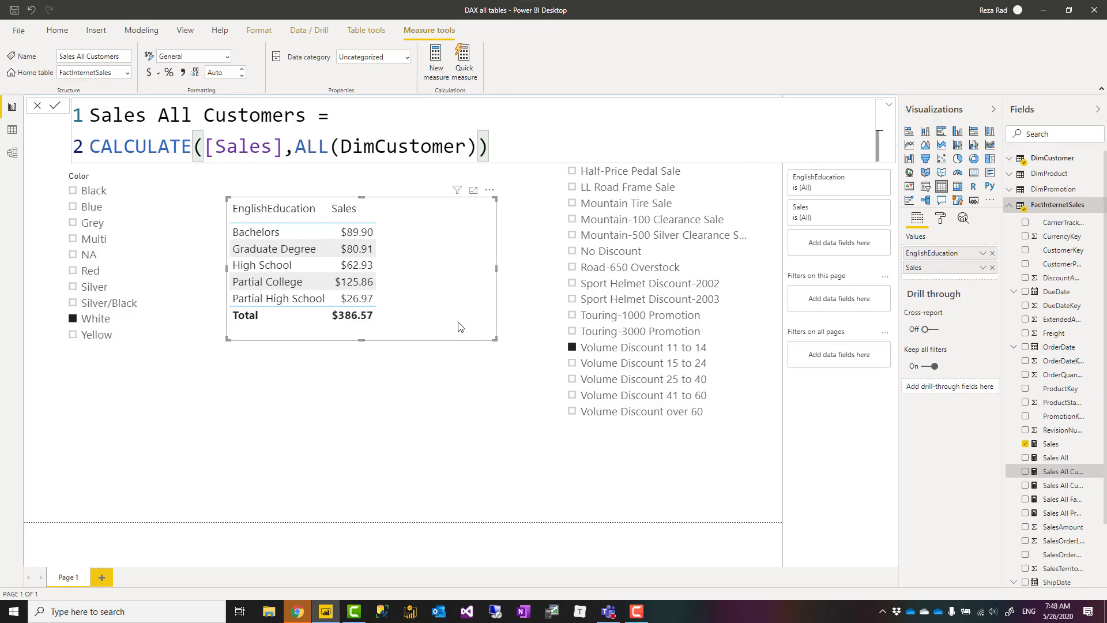
{"action": "left_click", "coordinate": [501, 381]}
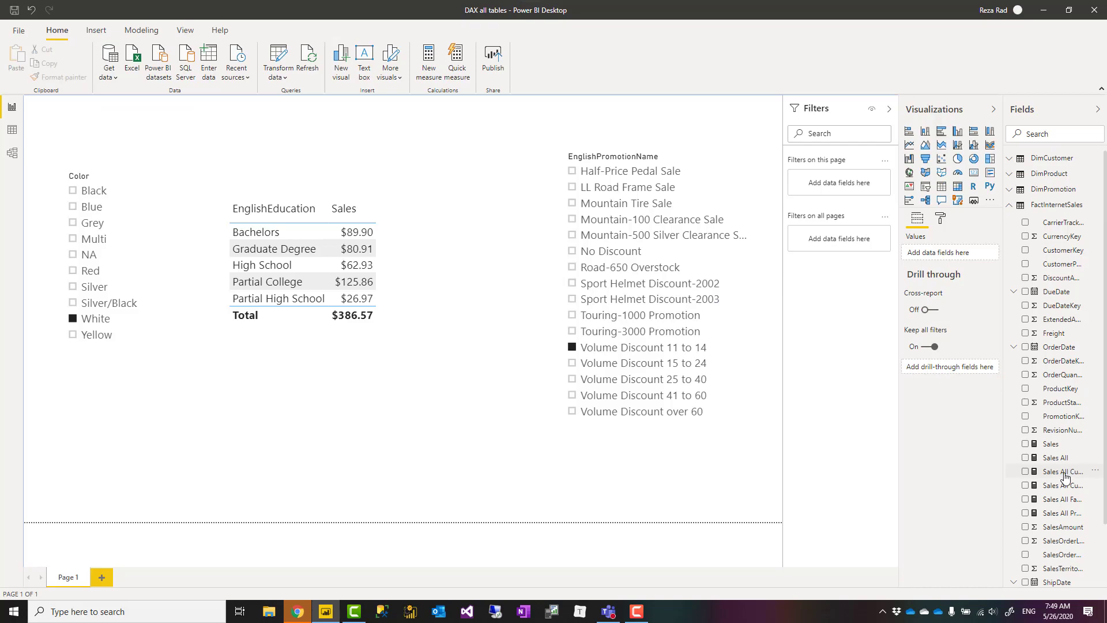
Add Sales All Customers as a table column and try the Black, then White colour filter
{"action": "left_click_drag", "start_coordinate": [1060, 473], "coordinate": [407, 279]}
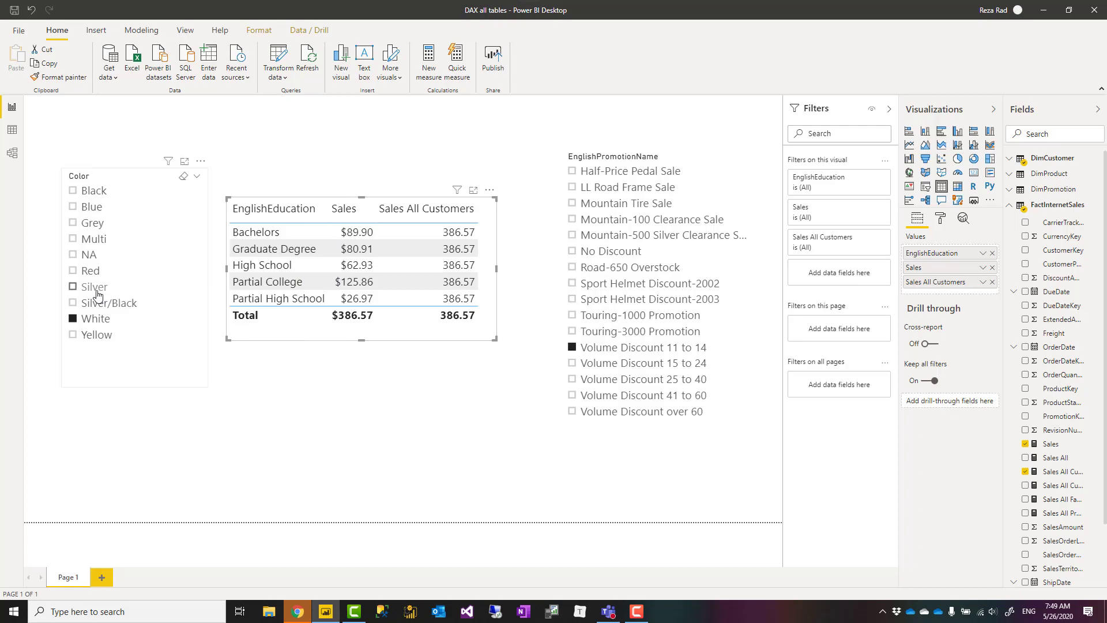
{"action": "left_click", "coordinate": [89, 196]}
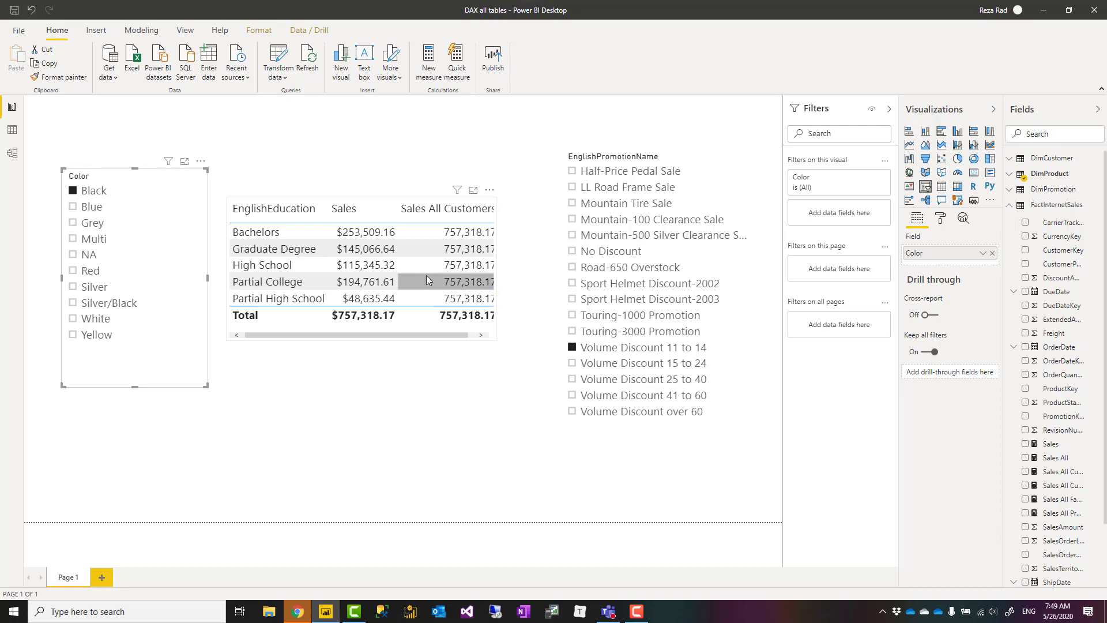
{"action": "left_click", "coordinate": [91, 322]}
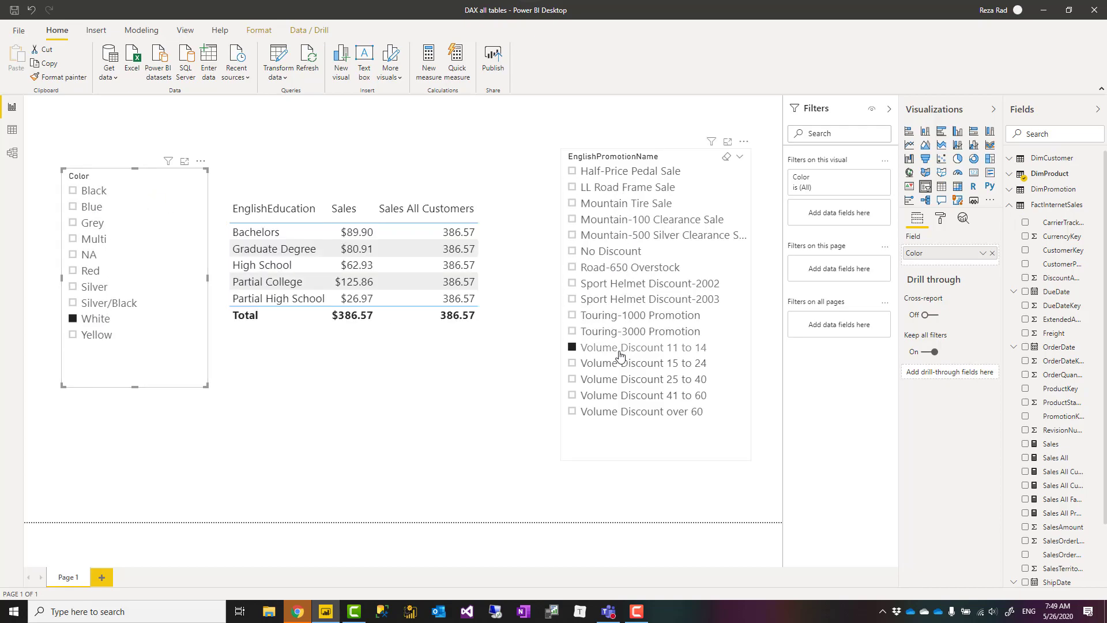
Toggle the promotion filter from Touring-3000 back to Volume Discount 11 to 14 and reopen the Sales All Customers formula
{"action": "left_click", "coordinate": [590, 331]}
{"action": "left_click", "coordinate": [594, 348]}
{"action": "left_click", "coordinate": [488, 298]}
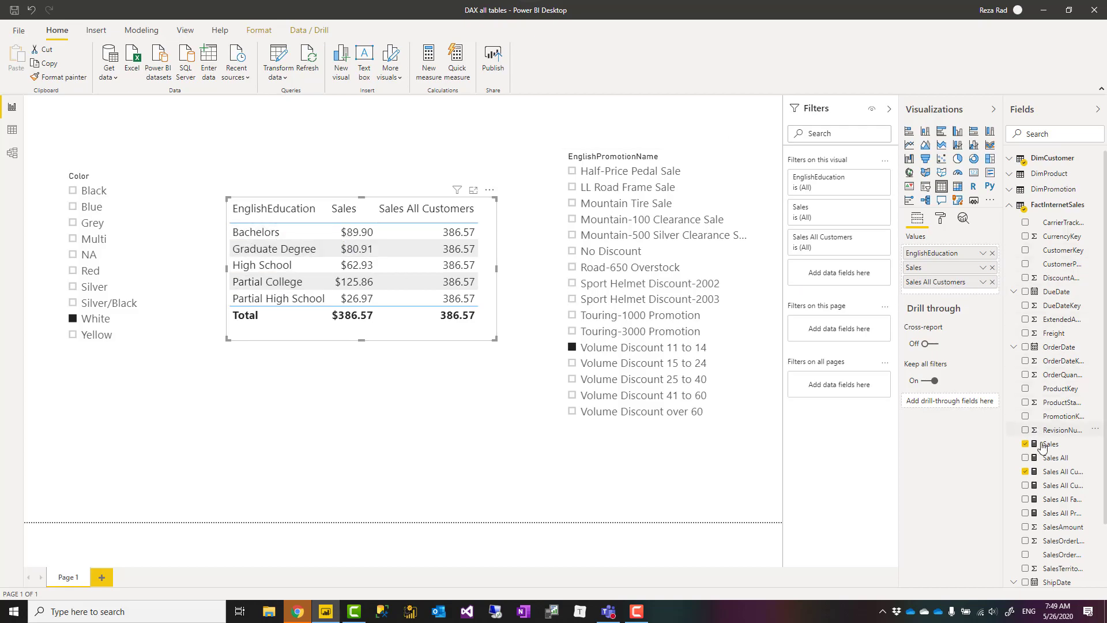
{"action": "left_click", "coordinate": [1062, 473]}
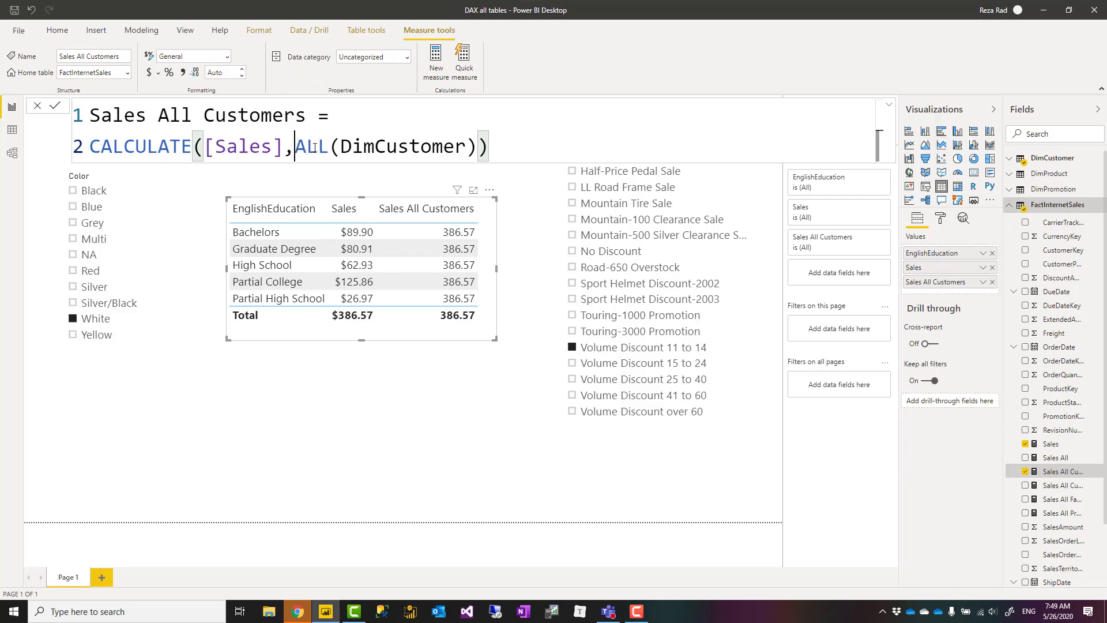
{"action": "left_click_drag", "start_coordinate": [318, 148], "coordinate": [295, 150]}
{"action": "left_click", "coordinate": [496, 151]}
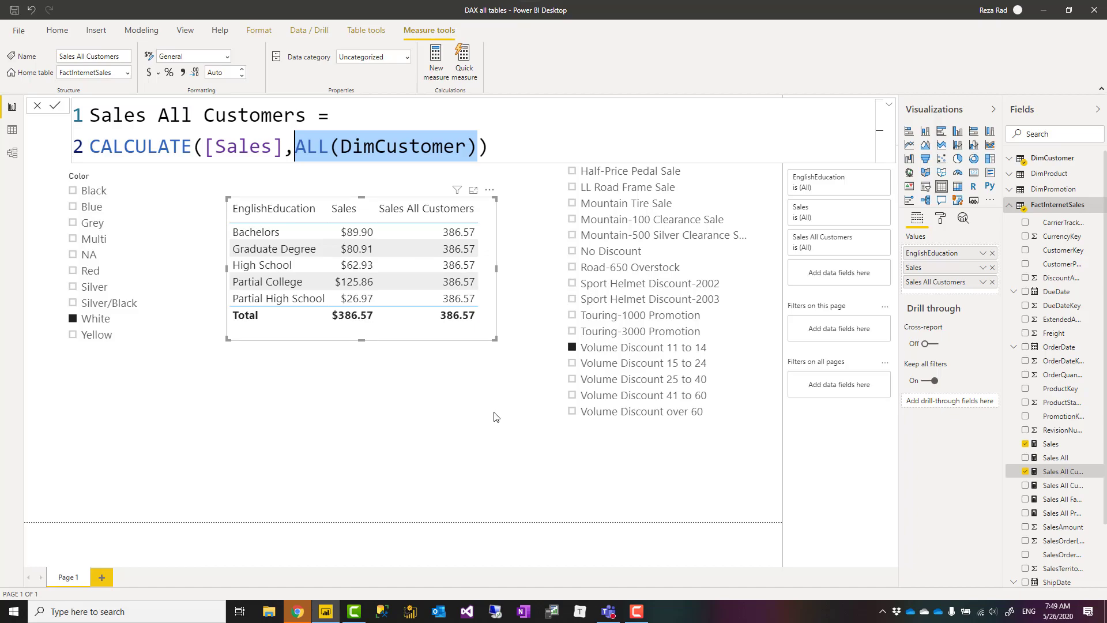
{"action": "left_click", "coordinate": [787, 448]}
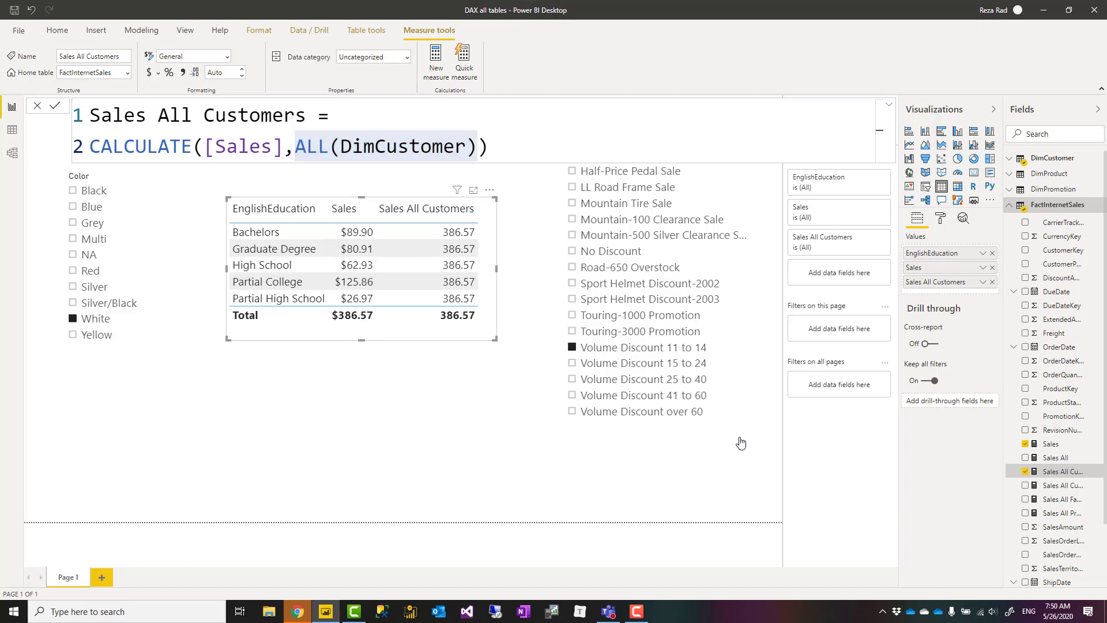
Review the Sales All Products formula CALCULATE([Sales],ALL(DimProduct)) and nudge the Color slicer slightly lower
{"action": "left_click", "coordinate": [1063, 515]}
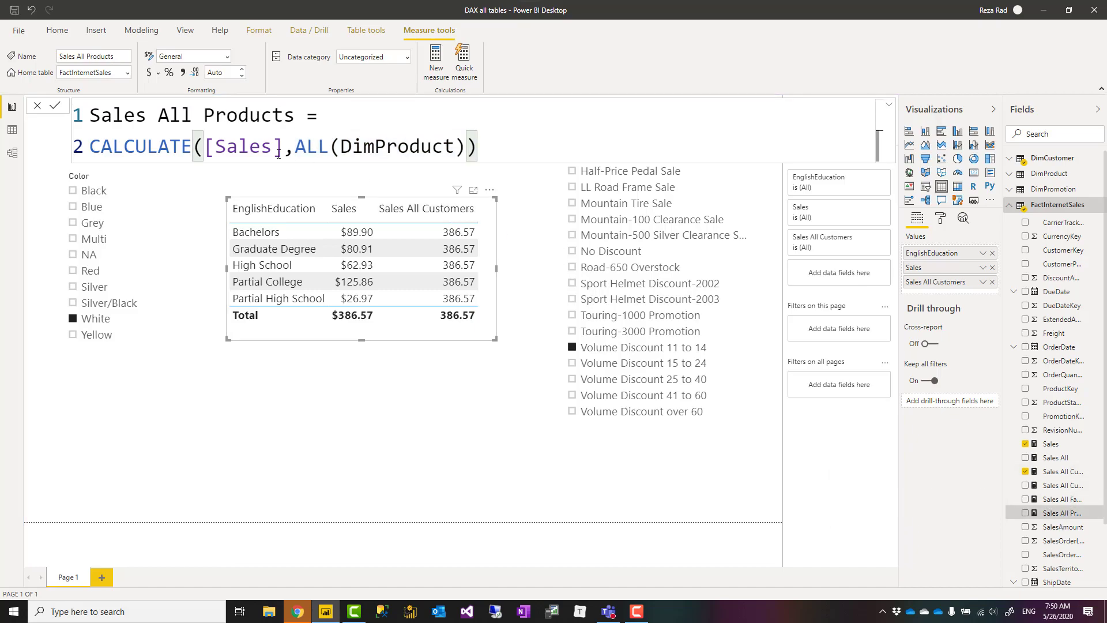
{"action": "left_click", "coordinate": [201, 144]}
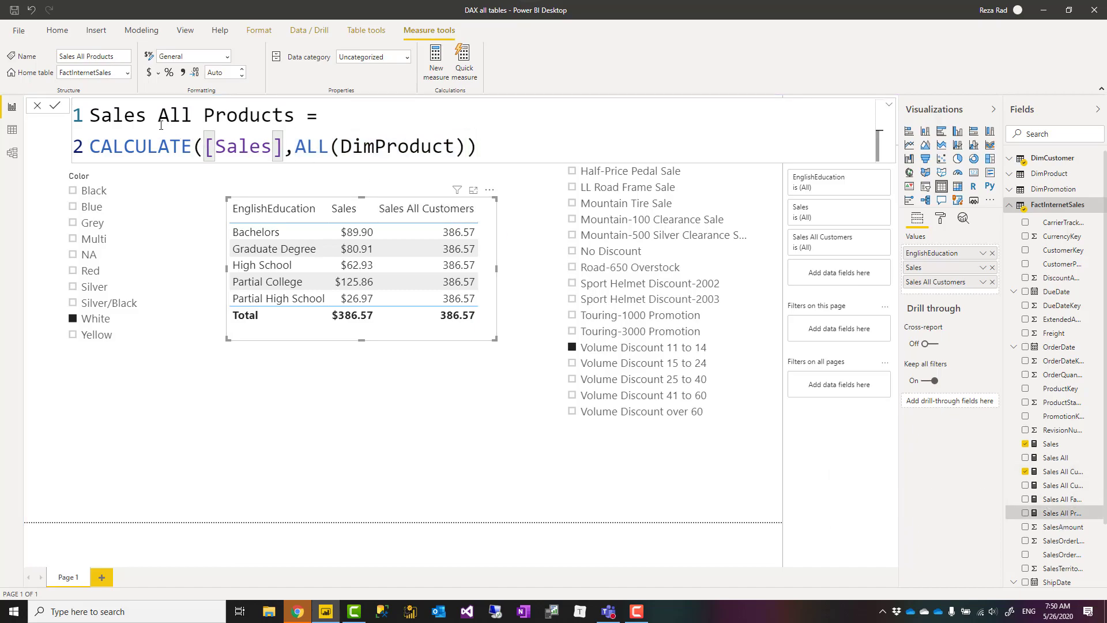
{"action": "double_click", "coordinate": [367, 150]}
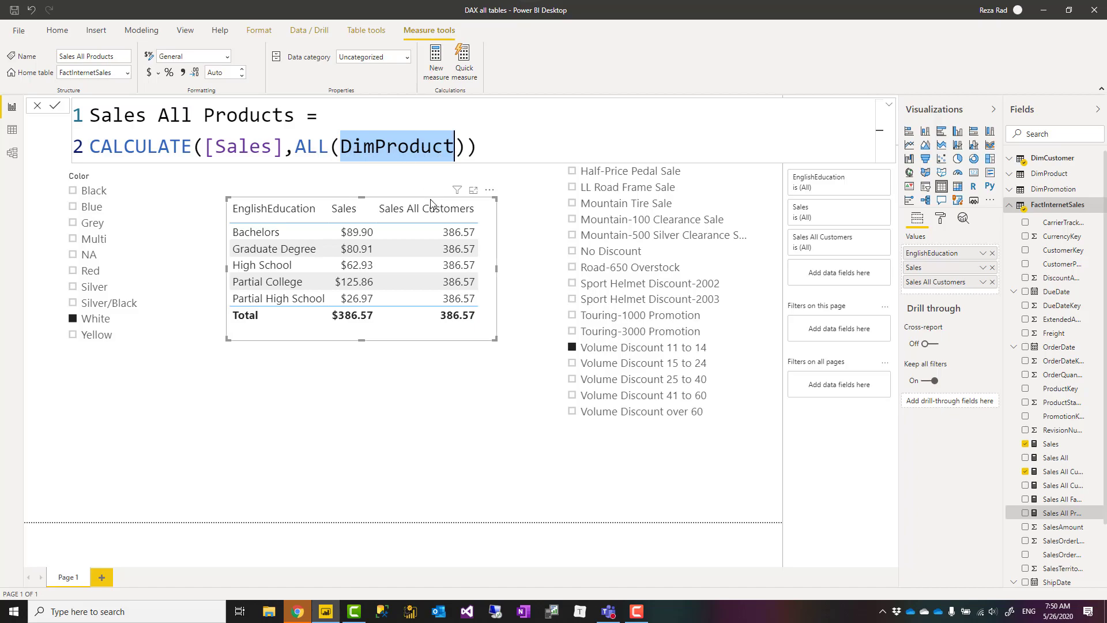
{"action": "left_click_drag", "start_coordinate": [96, 184], "coordinate": [97, 206]}
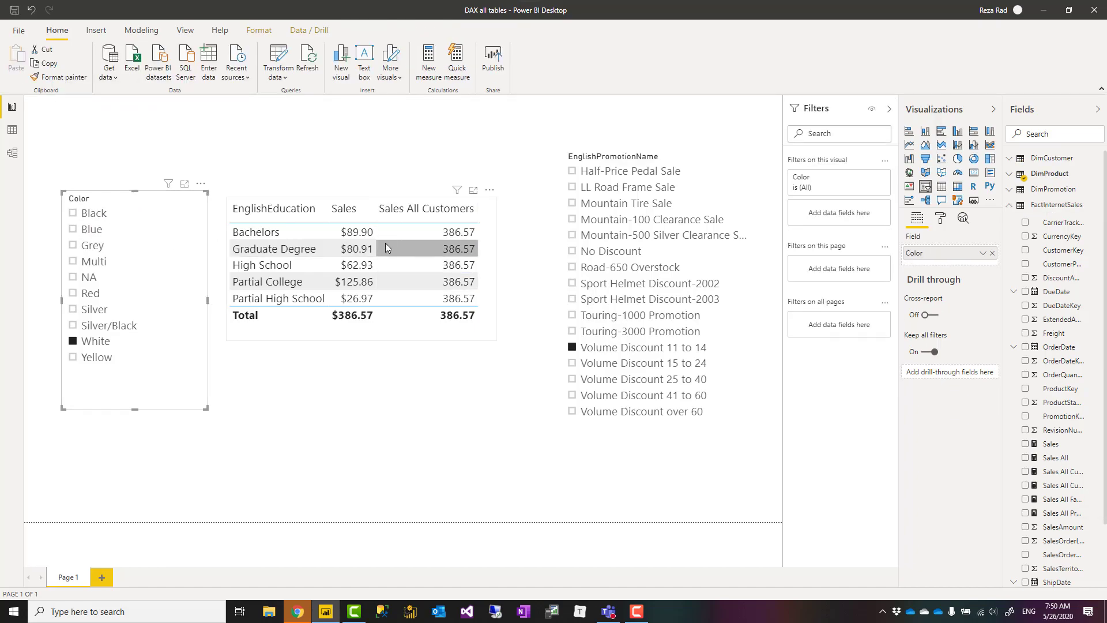
Swap the table's Sales All Customers column for Sales All Products, totalling 2,005,230.23
{"action": "left_click", "coordinate": [488, 270]}
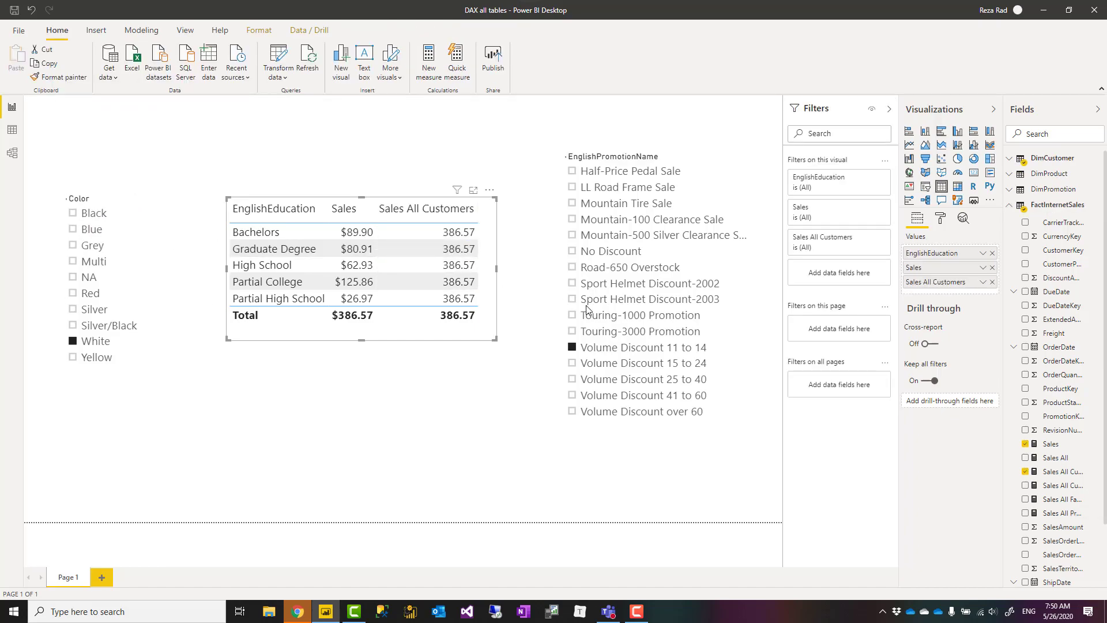
{"action": "left_click", "coordinate": [1025, 471]}
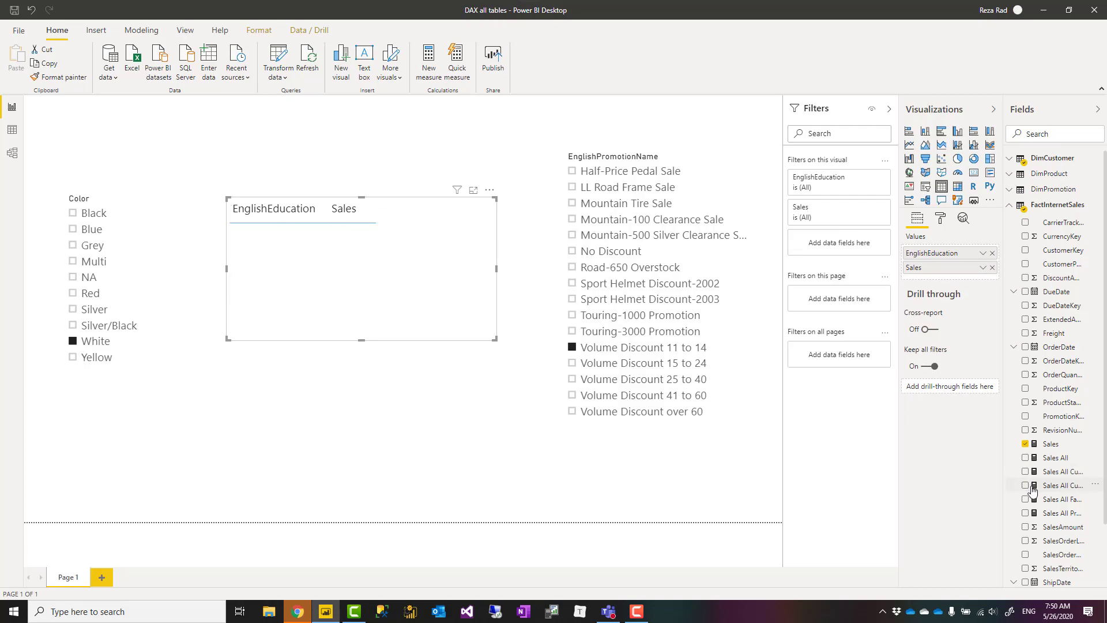
{"action": "left_click", "coordinate": [1025, 513]}
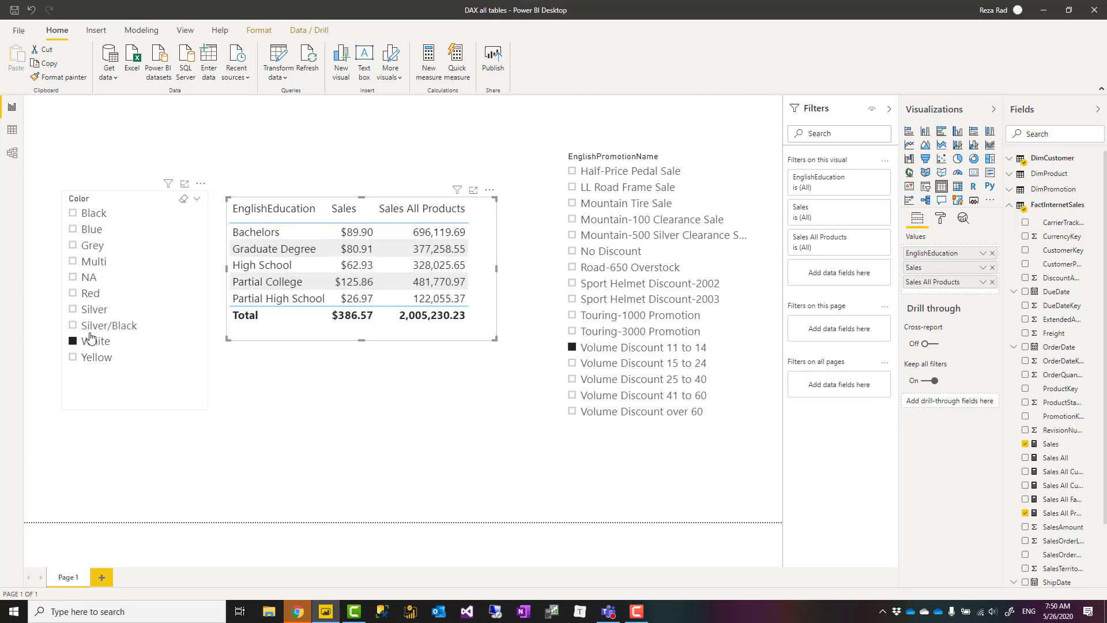
{"action": "left_click", "coordinate": [82, 362]}
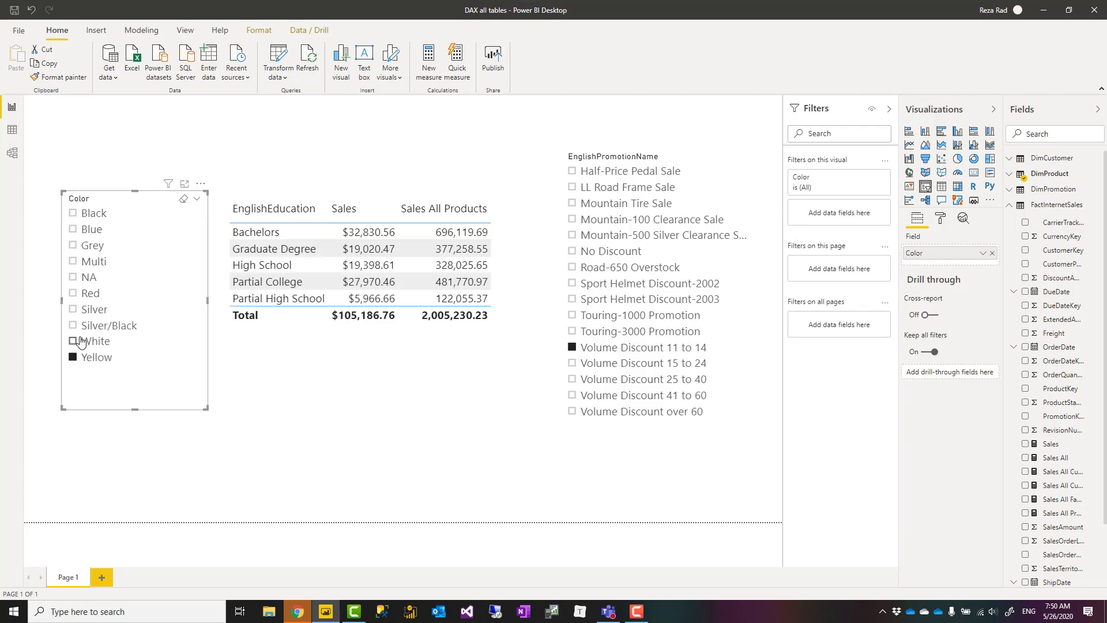
{"action": "left_click", "coordinate": [87, 358]}
{"action": "left_click", "coordinate": [89, 344]}
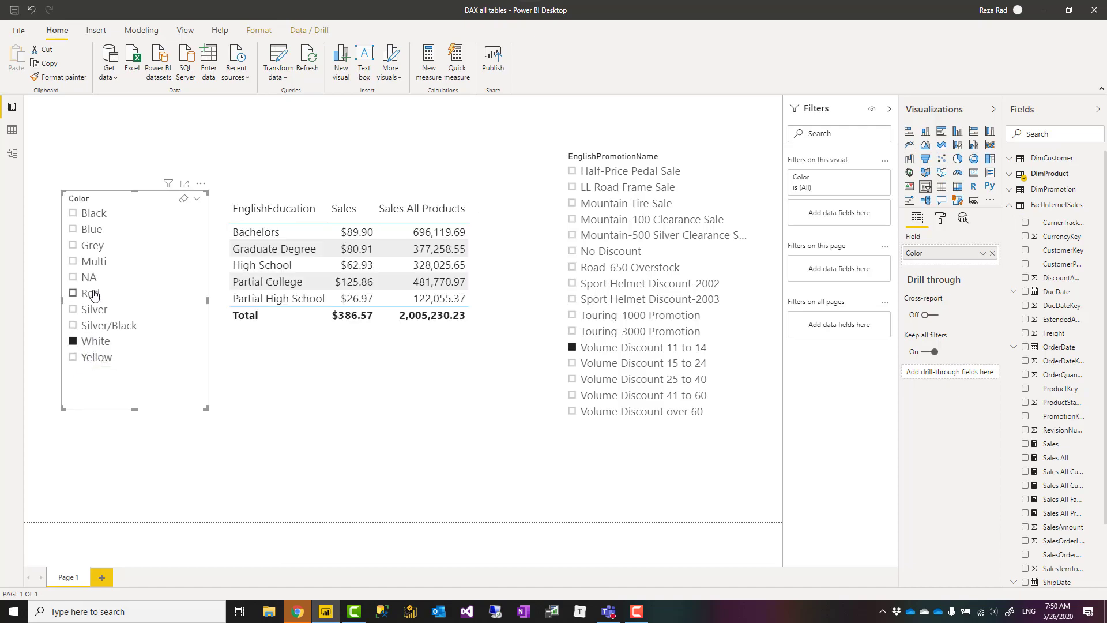
{"action": "left_click", "coordinate": [88, 262]}
{"action": "left_click", "coordinate": [91, 247]}
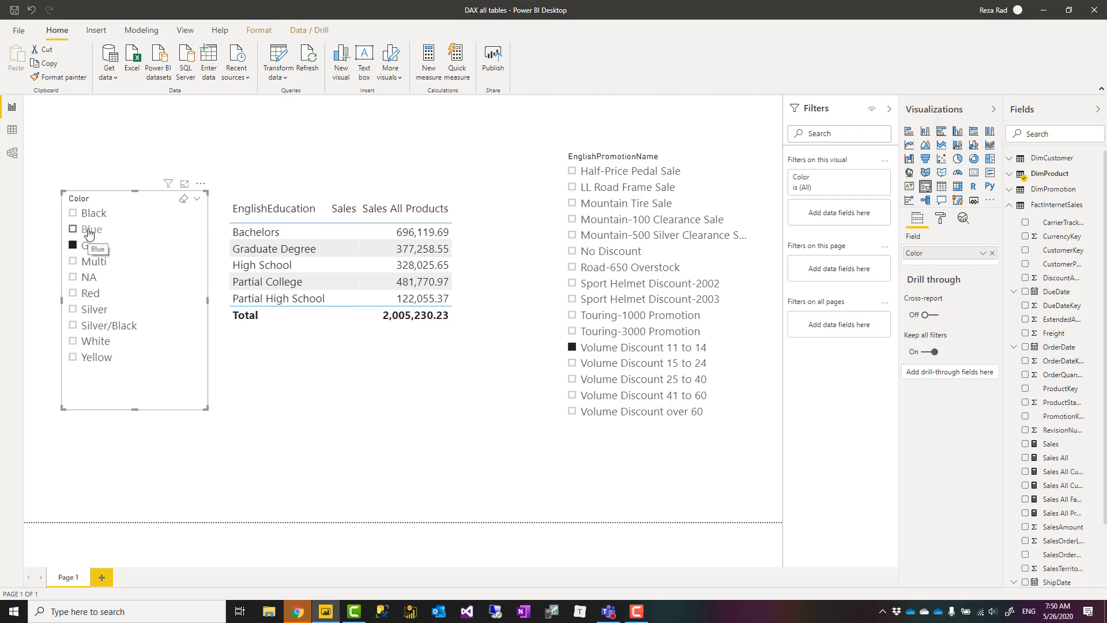
{"action": "left_click", "coordinate": [88, 215]}
{"action": "left_click", "coordinate": [87, 229]}
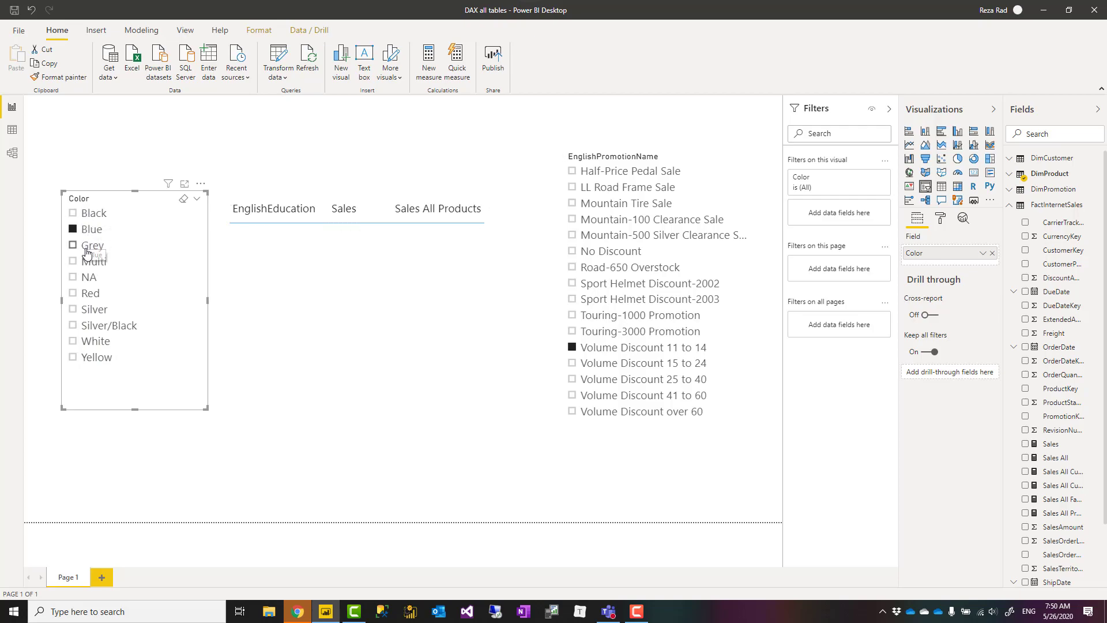
{"action": "left_click", "coordinate": [87, 246]}
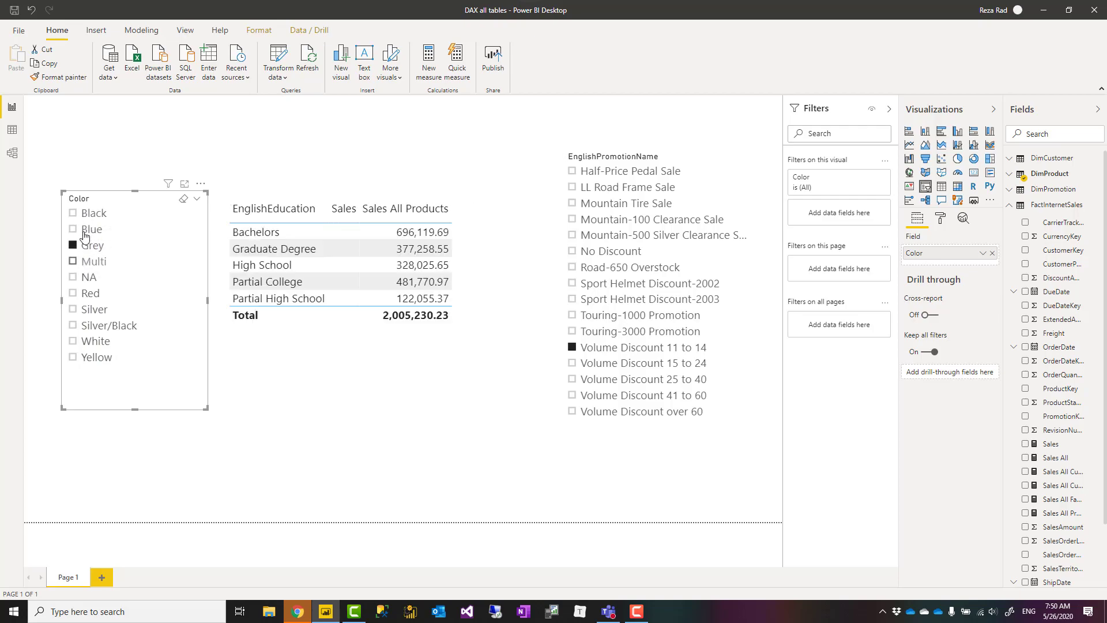
{"action": "left_click", "coordinate": [97, 343]}
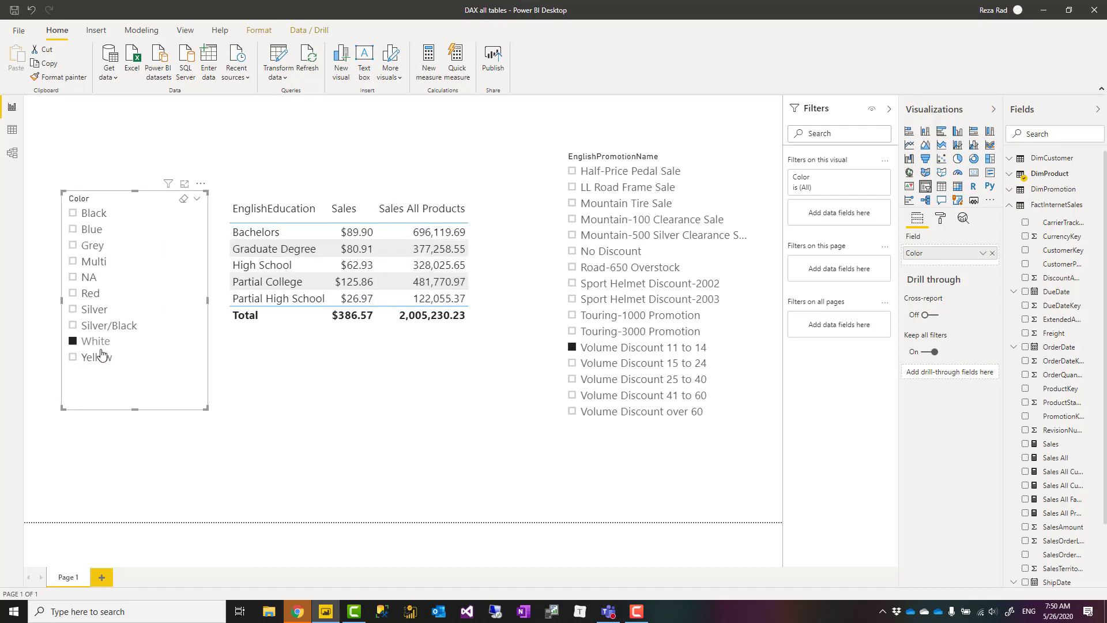
Open the Sales All Products formula, then the Sales All Customers and Products formula, marking CALCULATE and both ALLs
{"action": "left_click", "coordinate": [1063, 512]}
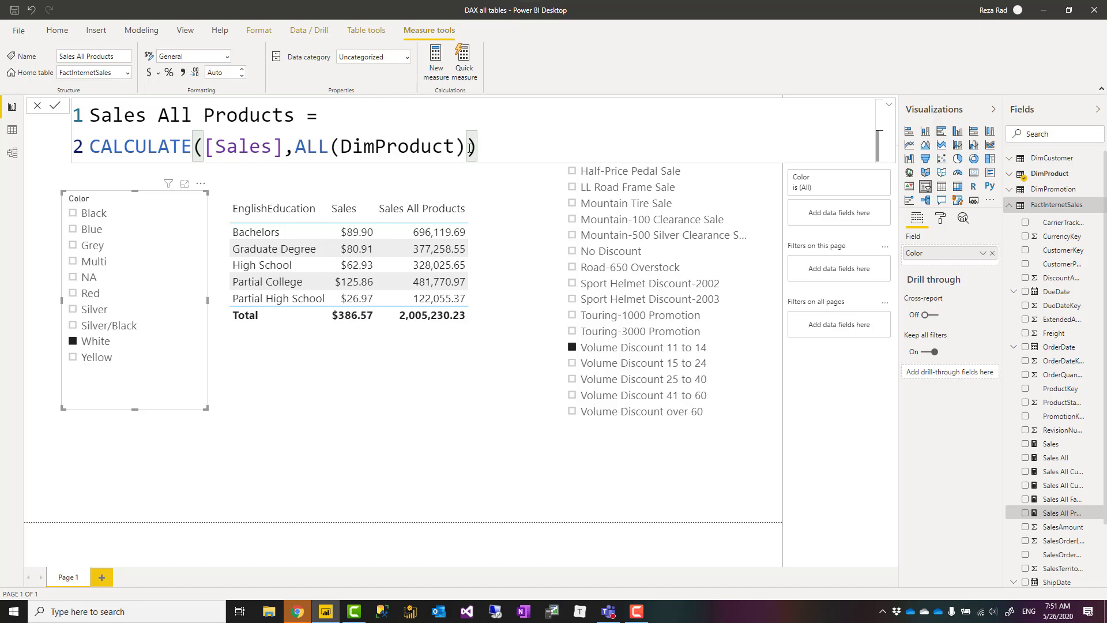
{"action": "left_click", "coordinate": [462, 149]}
{"action": "left_click", "coordinate": [1065, 488]}
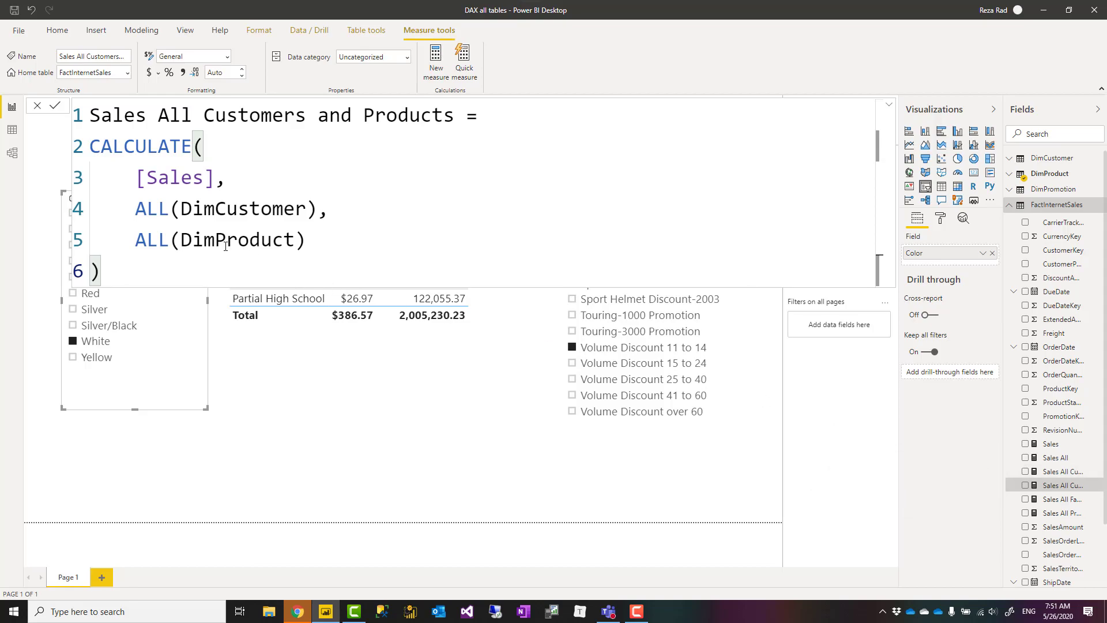
{"action": "double_click", "coordinate": [103, 148]}
{"action": "double_click", "coordinate": [148, 207]}
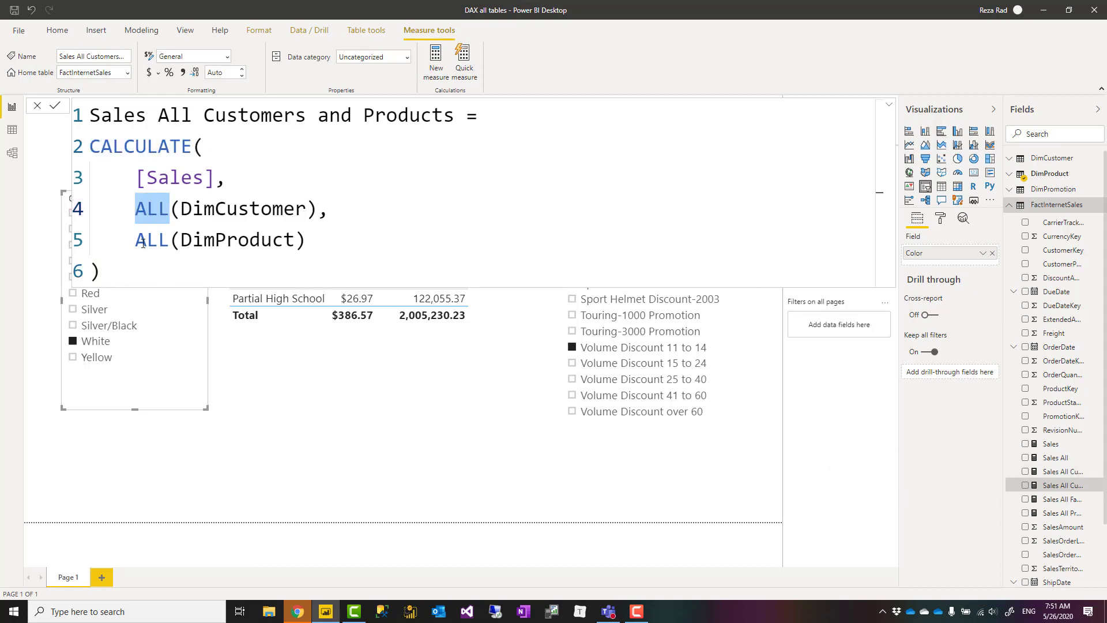
{"action": "double_click", "coordinate": [147, 238]}
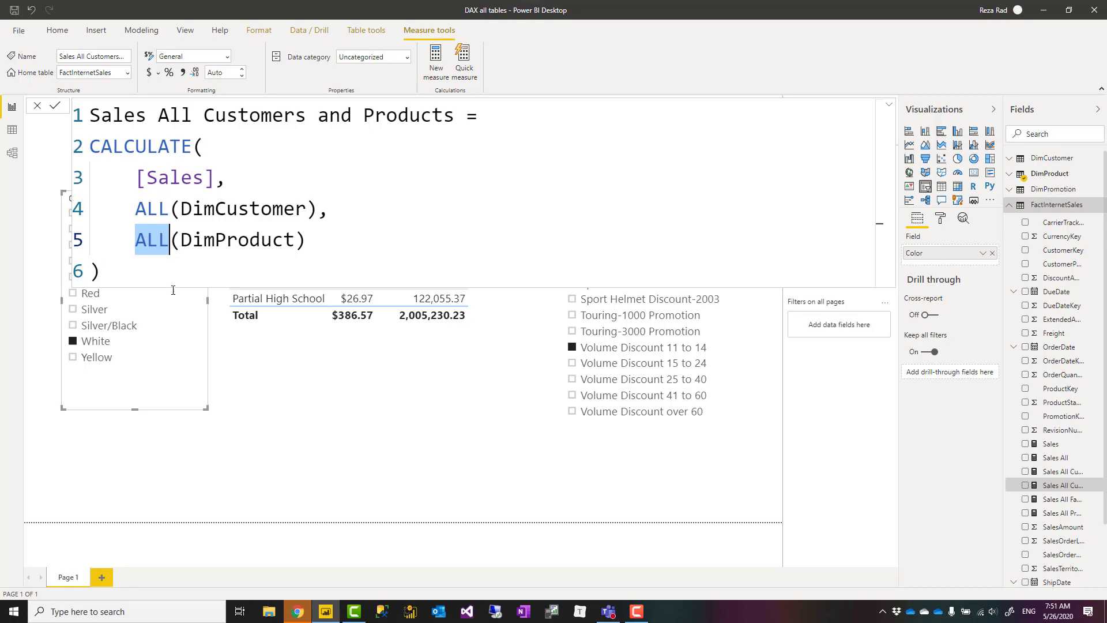
Highlight the ALL(DimCustomer) and ALL(DimProduct) arguments, then close the formula
{"action": "left_click", "coordinate": [315, 236]}
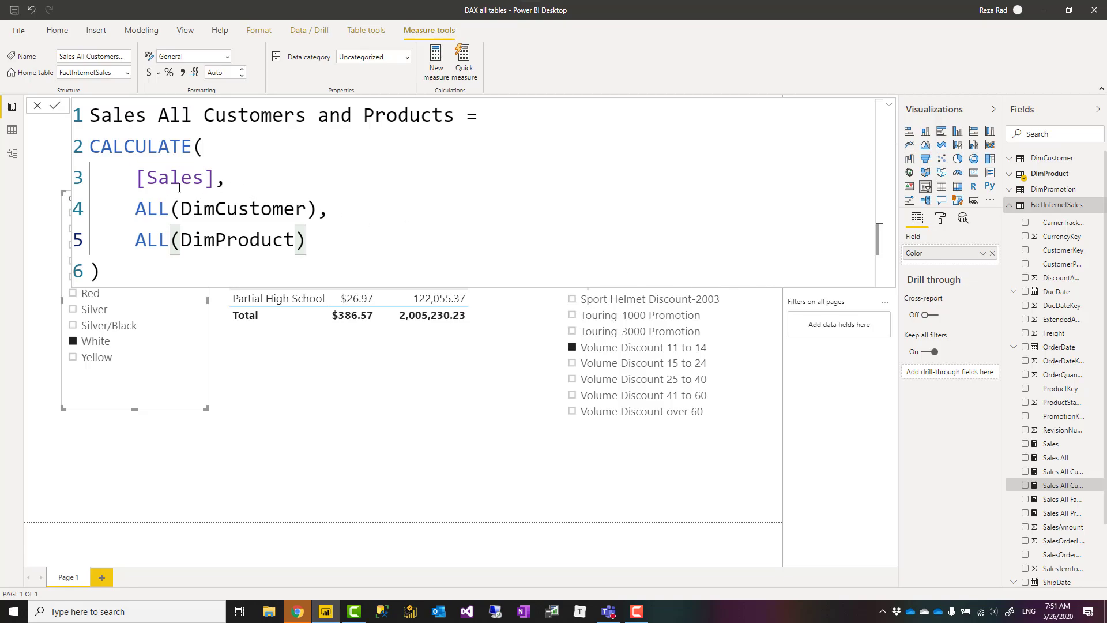
{"action": "left_click_drag", "start_coordinate": [136, 209], "coordinate": [317, 209]}
{"action": "left_click_drag", "start_coordinate": [133, 241], "coordinate": [306, 239]}
{"action": "left_click", "coordinate": [308, 239]}
{"action": "left_click_drag", "start_coordinate": [136, 210], "coordinate": [320, 217]}
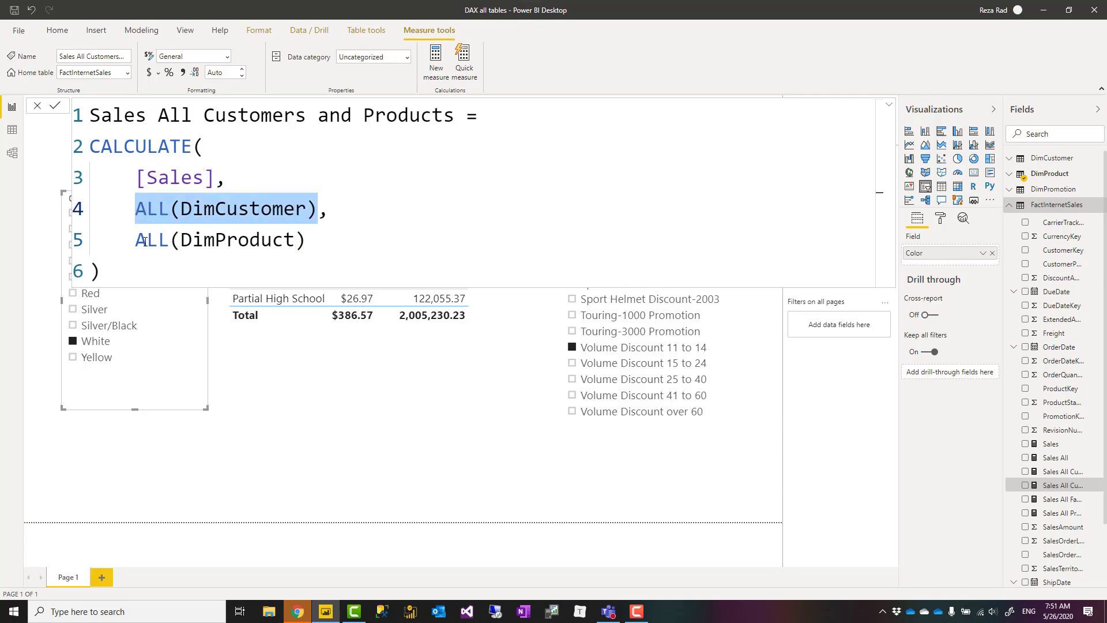
{"action": "left_click_drag", "start_coordinate": [136, 241], "coordinate": [306, 240]}
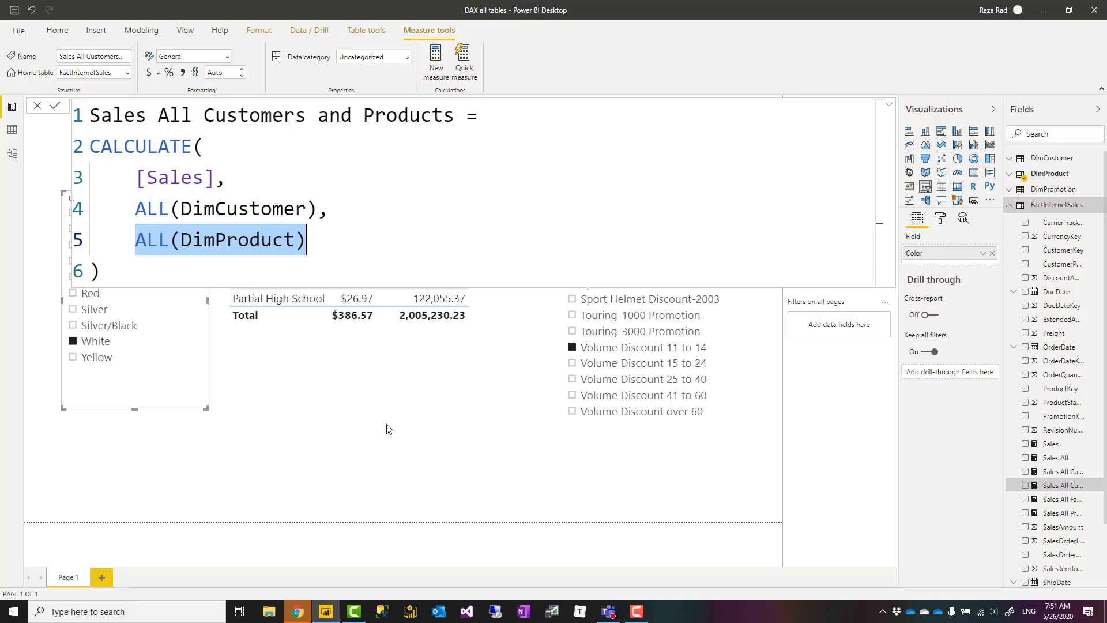
{"action": "left_click", "coordinate": [444, 360]}
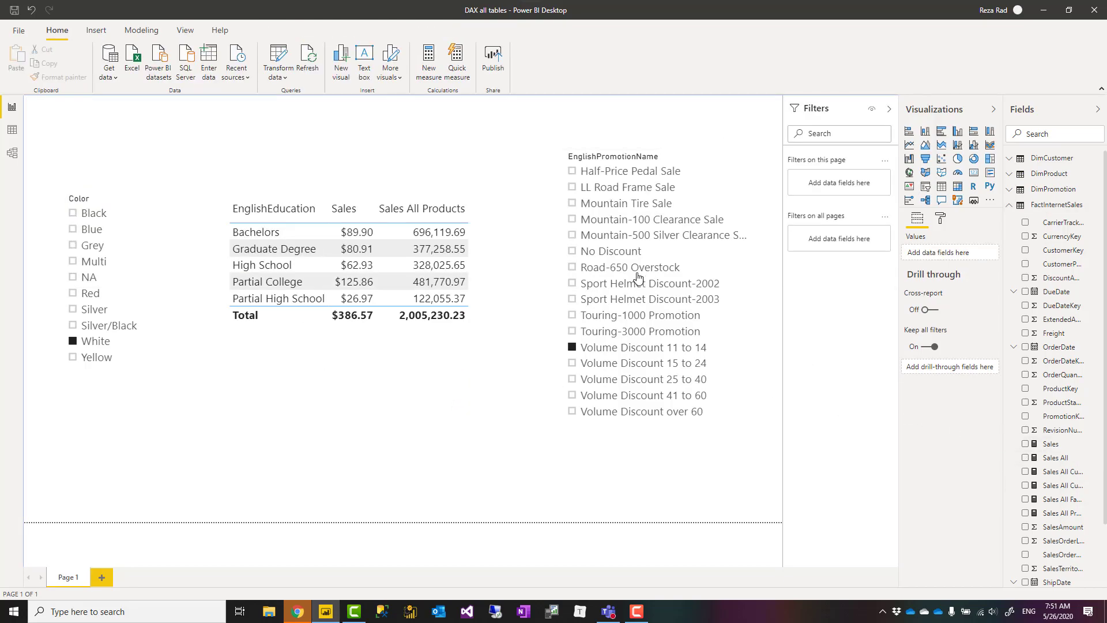
Replace Sales All Products with Sales All Customers and Products in the table and widen the visual
{"action": "left_click", "coordinate": [487, 242]}
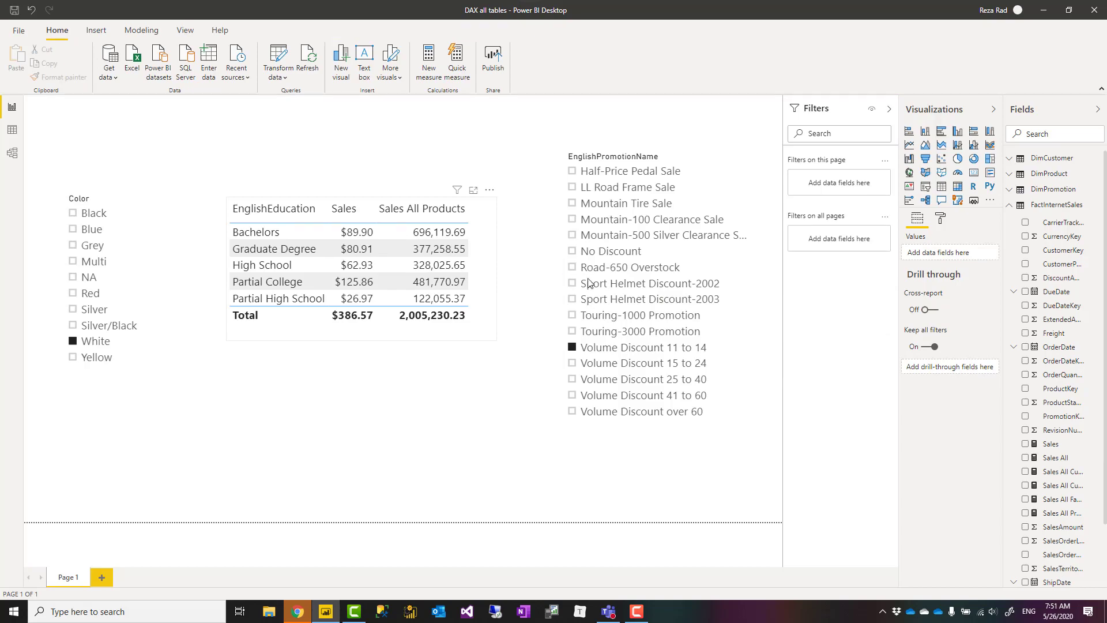
{"action": "left_click", "coordinate": [1025, 513]}
{"action": "left_click", "coordinate": [1025, 485]}
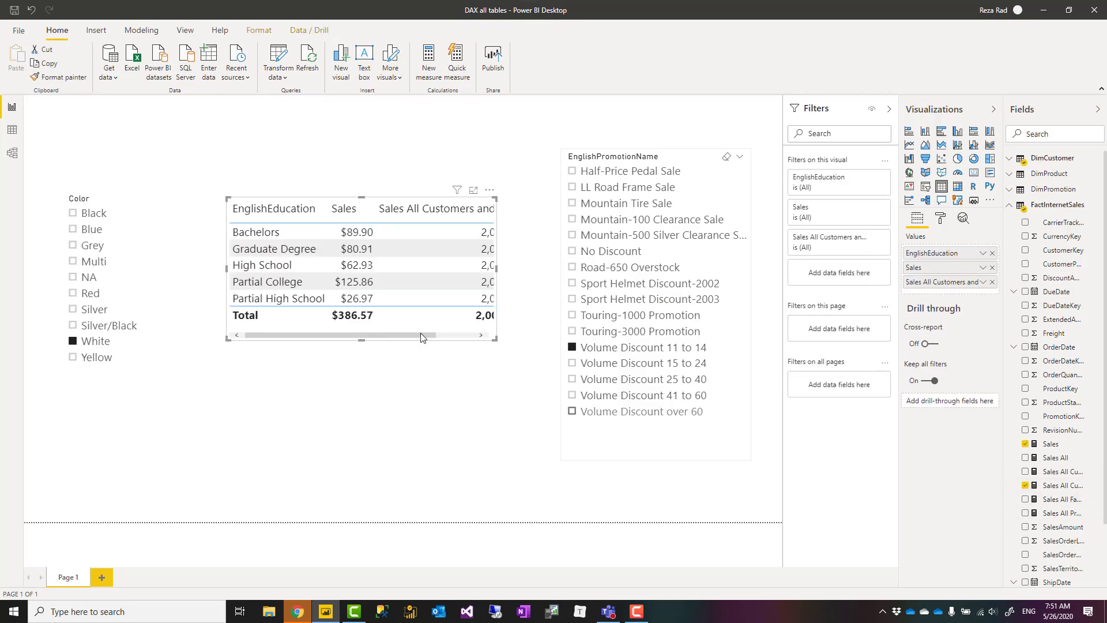
{"action": "left_click_drag", "start_coordinate": [429, 335], "coordinate": [392, 342]}
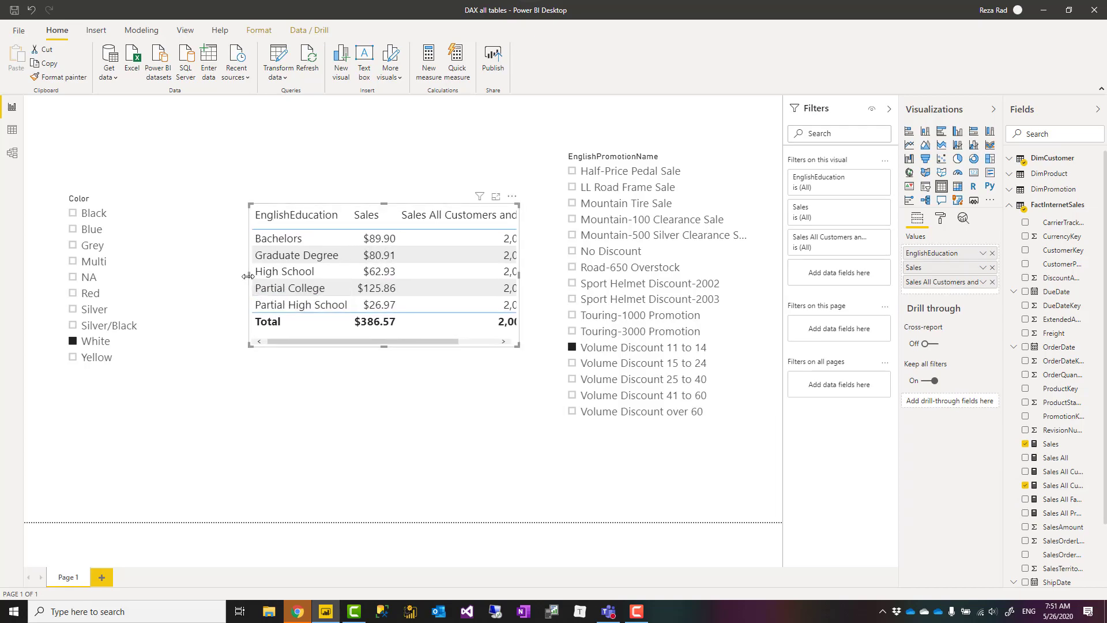
{"action": "left_click_drag", "start_coordinate": [248, 281], "coordinate": [203, 279]}
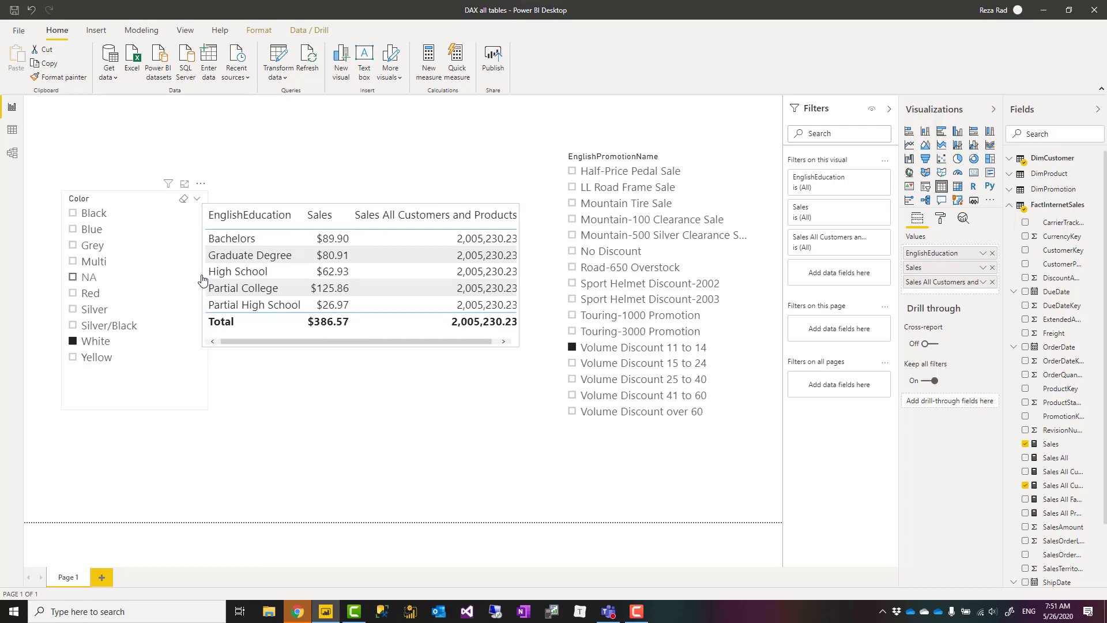
Filter to Multi colour, test Volume Discount 15 to 24 and 25 to 40 before returning to 11 to 14, and reopen the formula
{"action": "left_click", "coordinate": [86, 266]}
{"action": "left_click", "coordinate": [86, 262]}
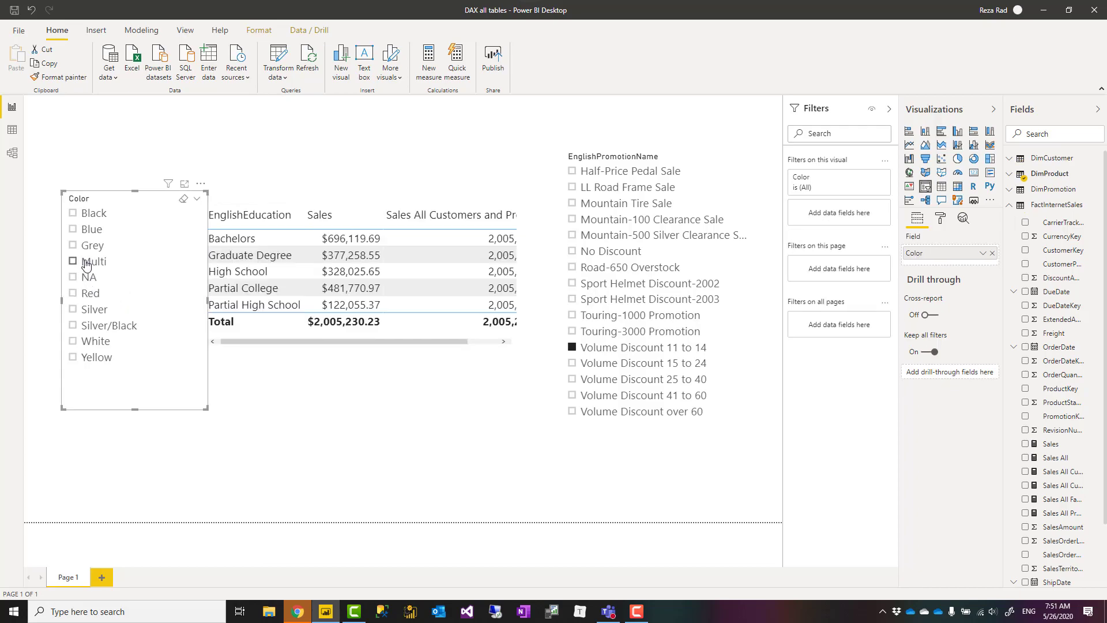
{"action": "left_click", "coordinate": [87, 264]}
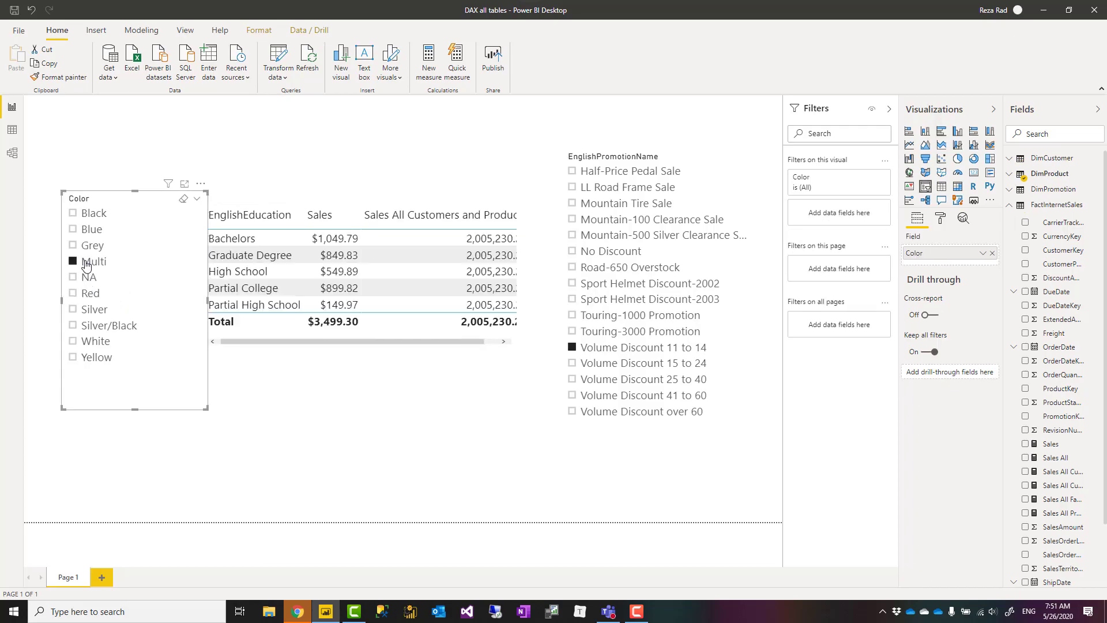
{"action": "left_click", "coordinate": [600, 366]}
{"action": "left_click", "coordinate": [598, 348]}
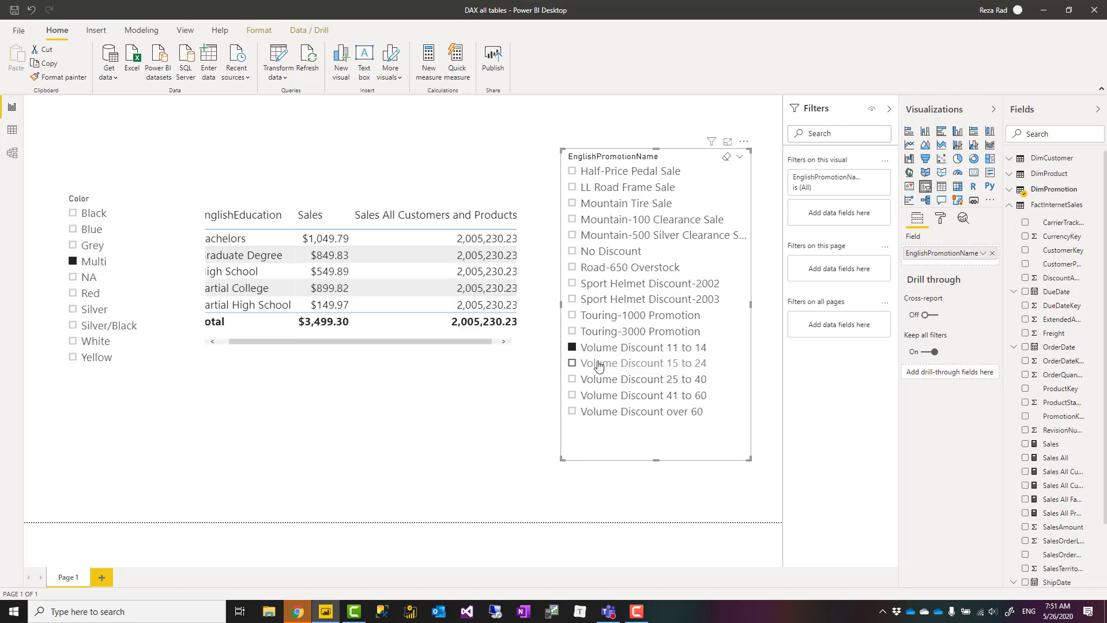
{"action": "left_click", "coordinate": [598, 381]}
{"action": "left_click", "coordinate": [595, 348]}
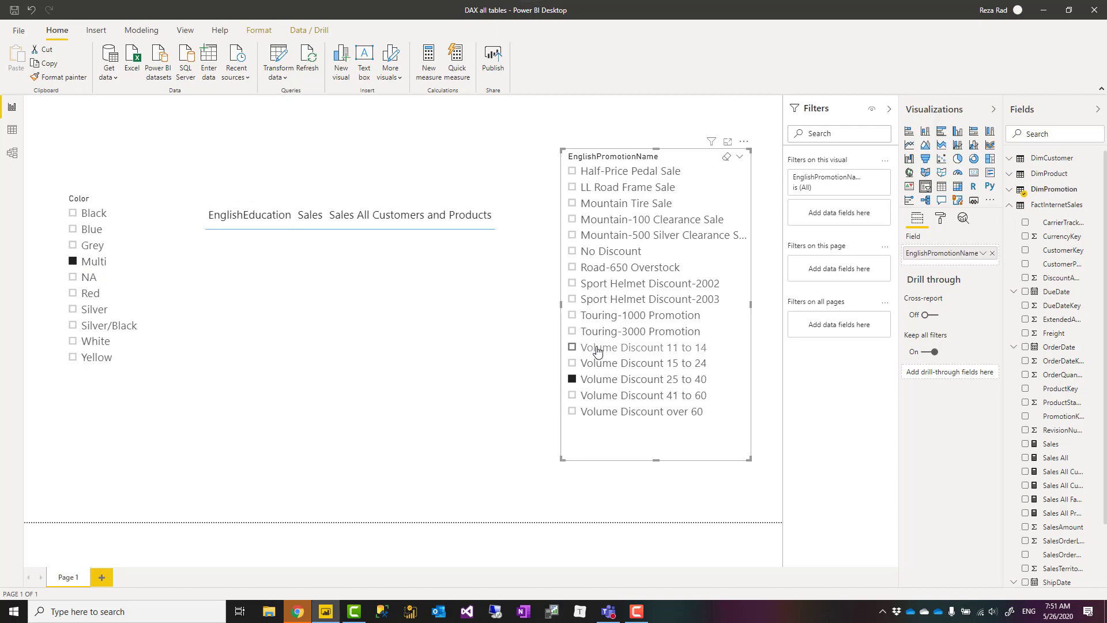
{"action": "left_click", "coordinate": [1064, 486]}
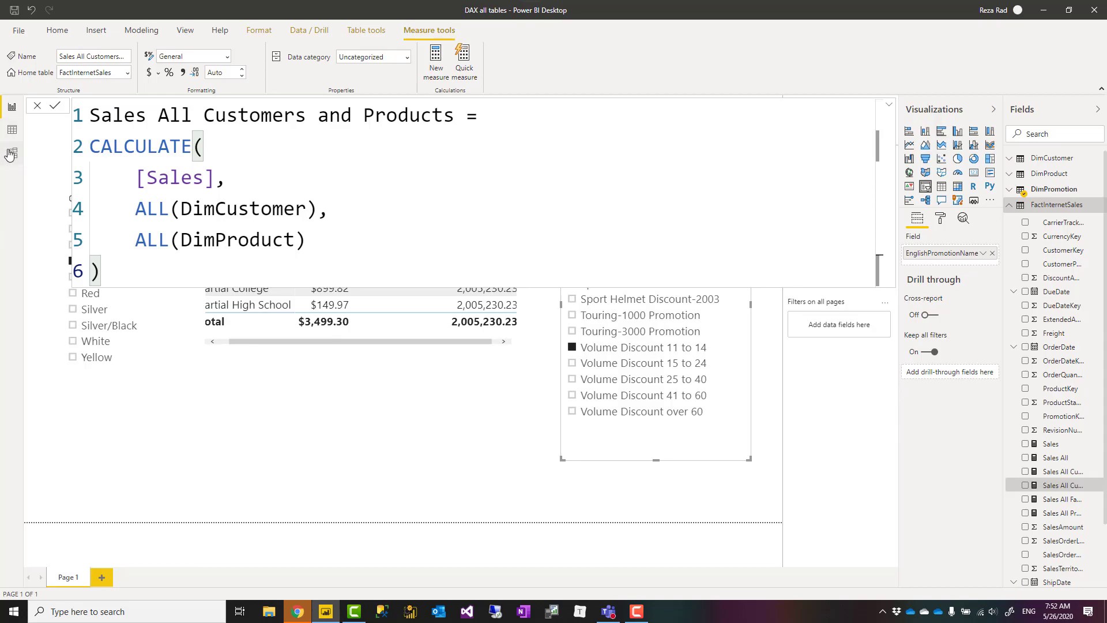
Close the formula, glance at the four-table model relationships, and return to the report page
{"action": "left_click", "coordinate": [403, 338]}
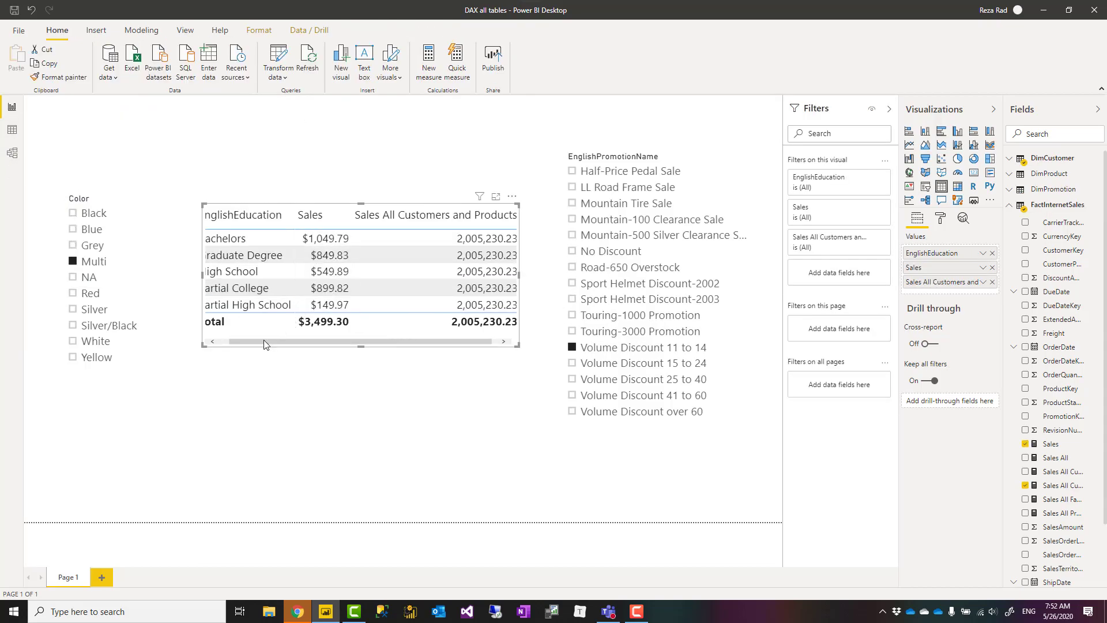
{"action": "left_click_drag", "start_coordinate": [264, 341], "coordinate": [239, 342]}
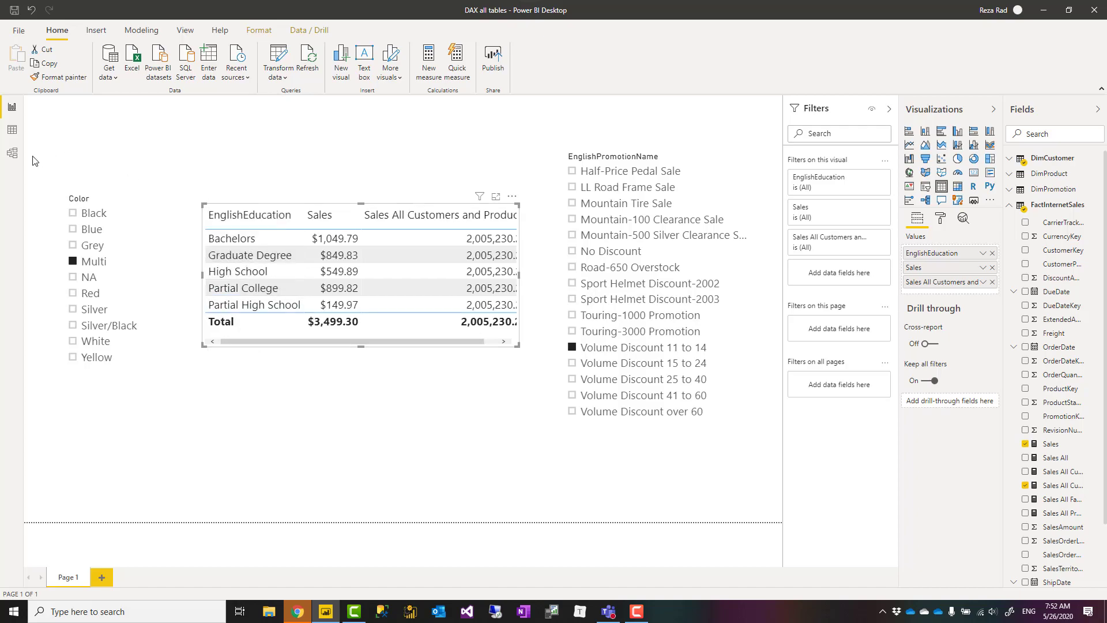
{"action": "left_click", "coordinate": [12, 153]}
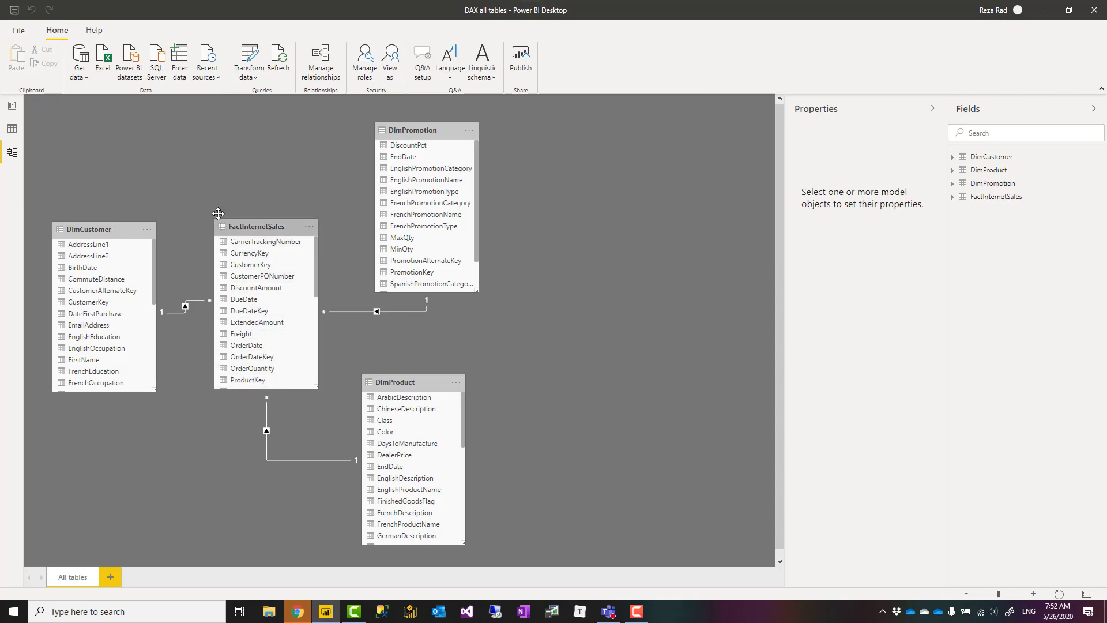
{"action": "left_click", "coordinate": [13, 106]}
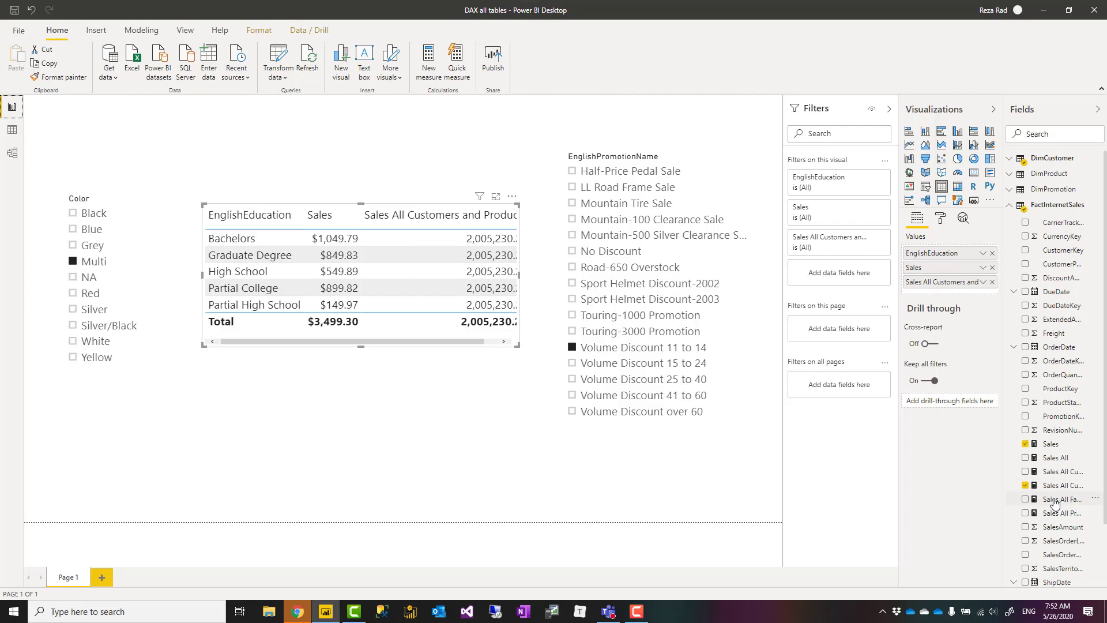
Swap Sales All Customers and Products for Sales All Fact Table in the table
{"action": "left_click", "coordinate": [1024, 484]}
{"action": "left_click", "coordinate": [1024, 498]}
{"action": "left_click", "coordinate": [1058, 499]}
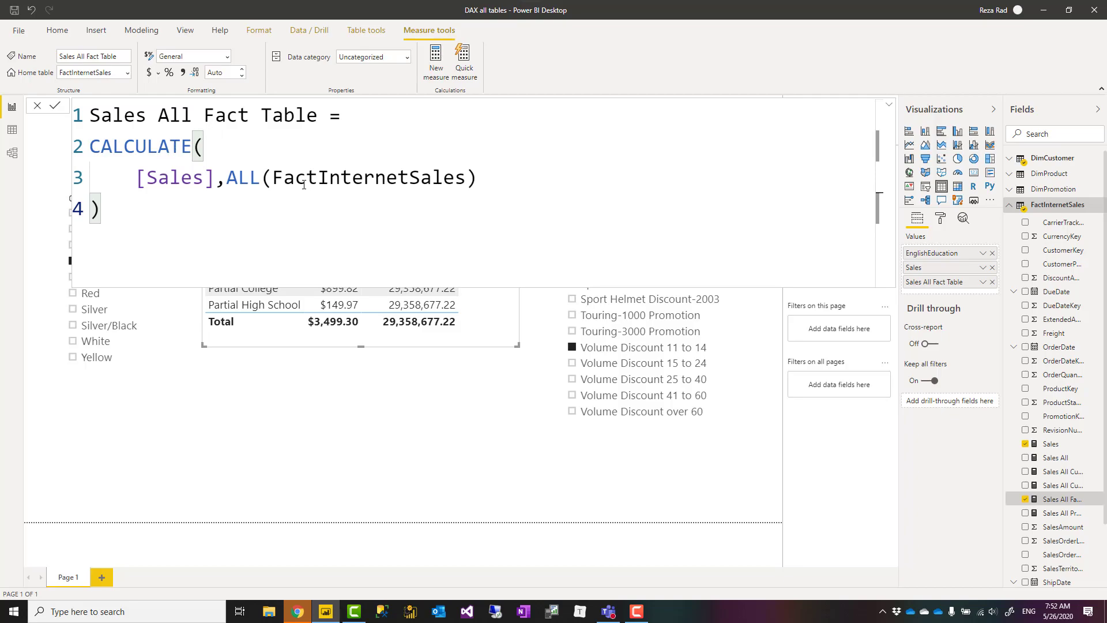
Highlight FactInternetSales and [Sales] in the formula CALCULATE([Sales],ALL(FactInternetSales))
{"action": "left_click_drag", "start_coordinate": [273, 178], "coordinate": [467, 182]}
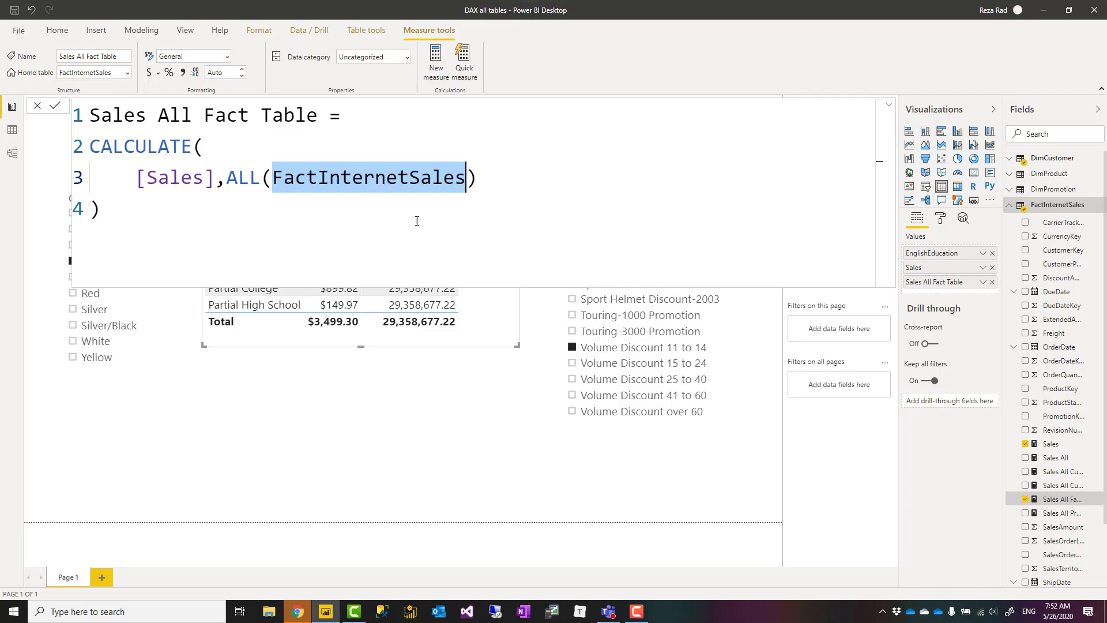
{"action": "left_click", "coordinate": [451, 331]}
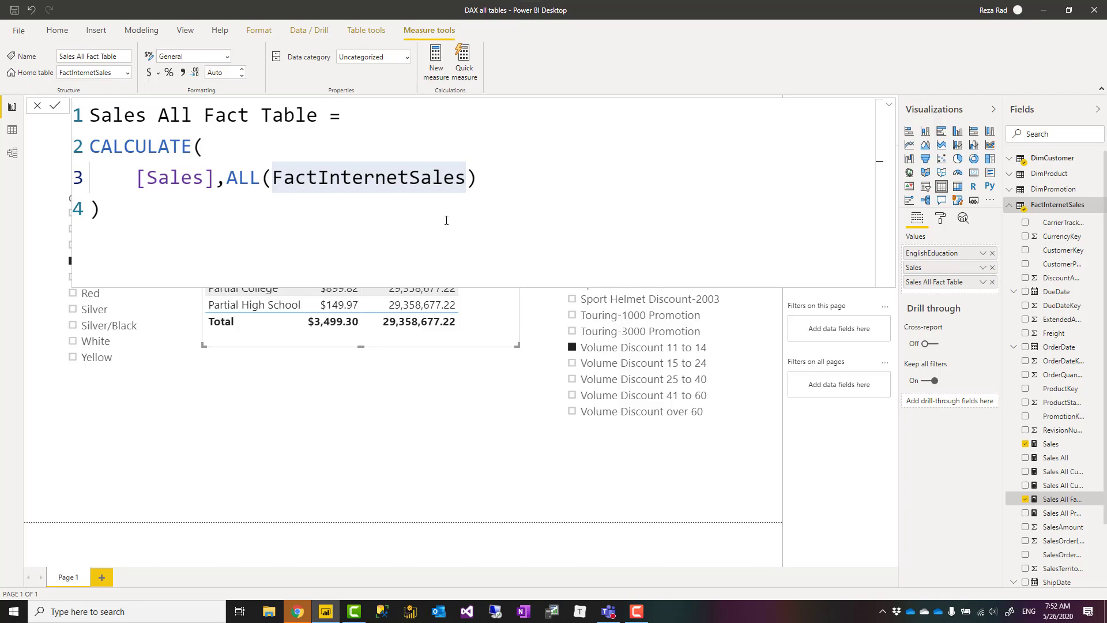
{"action": "left_click", "coordinate": [125, 210]}
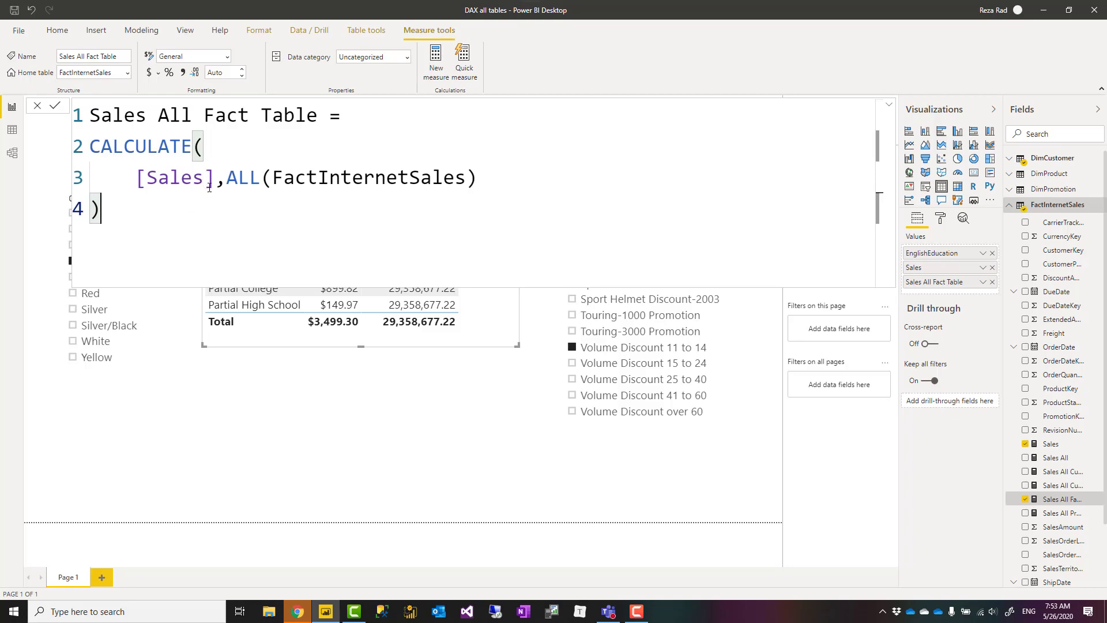
{"action": "left_click_drag", "start_coordinate": [275, 176], "coordinate": [469, 185]}
{"action": "double_click", "coordinate": [180, 184]}
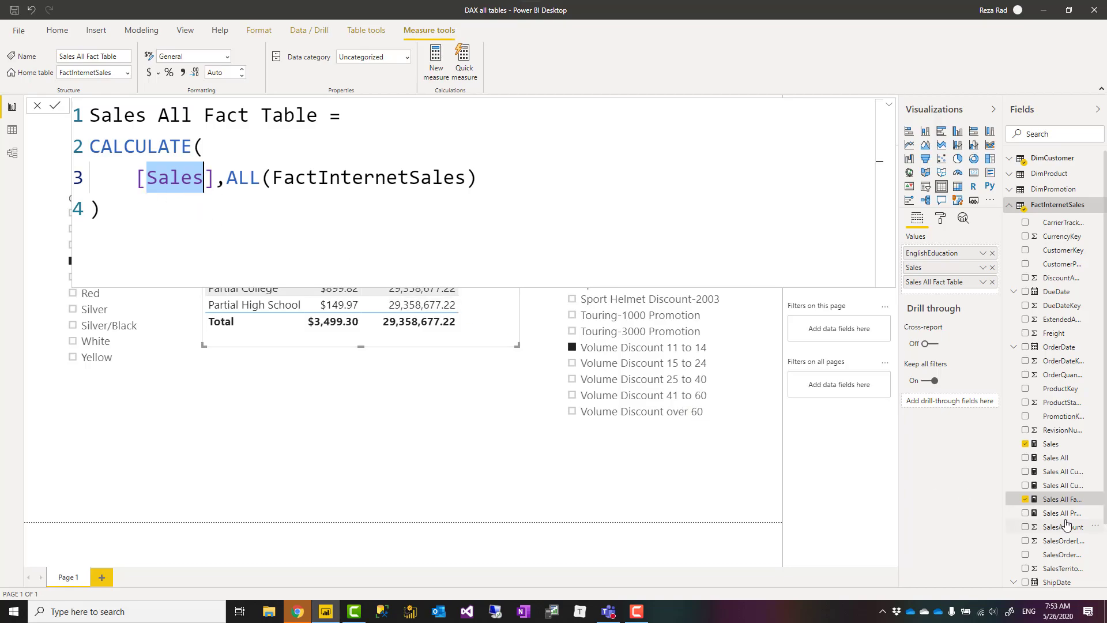
Show the Sales All formula CALCULATE([Sales],ALL()) and highlight its argument-less ALL() call
{"action": "left_click", "coordinate": [1058, 459]}
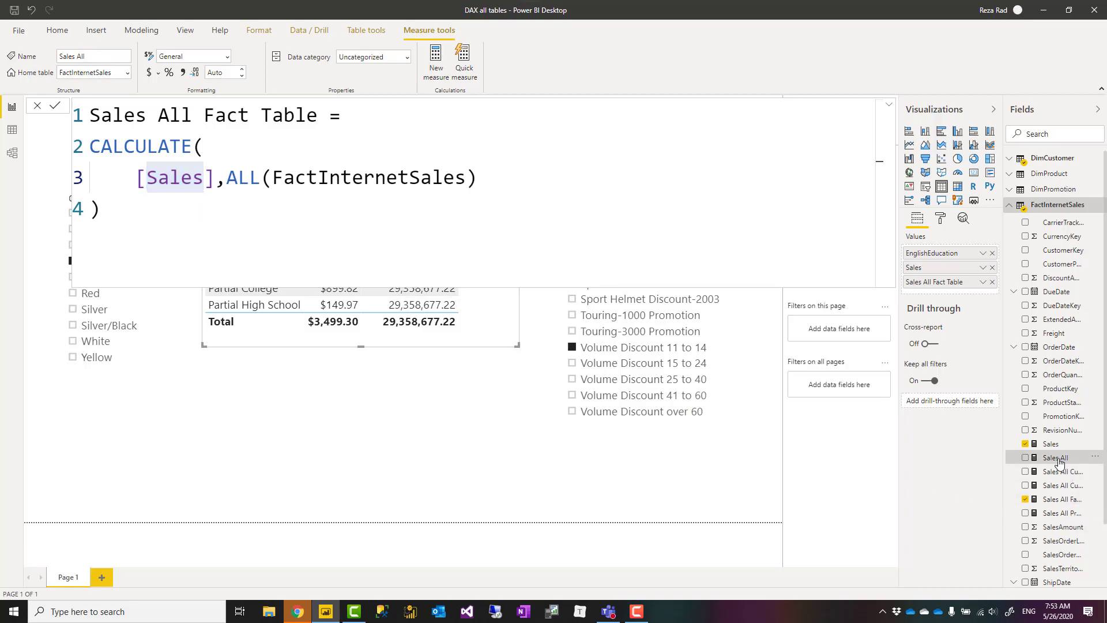
{"action": "left_click", "coordinate": [358, 143]}
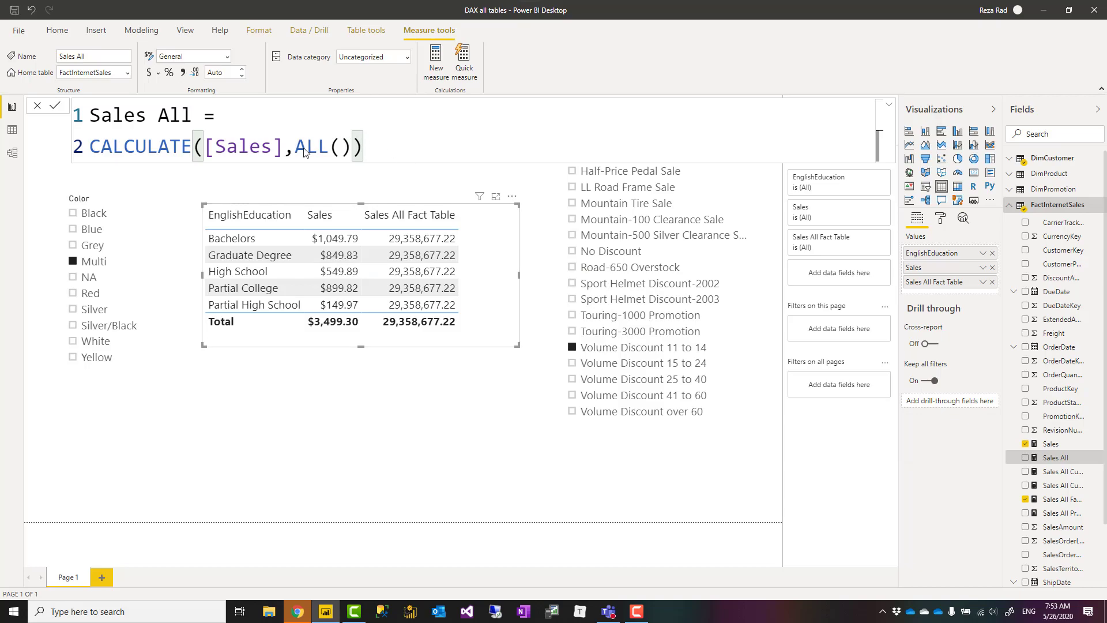
{"action": "left_click_drag", "start_coordinate": [294, 149], "coordinate": [349, 152]}
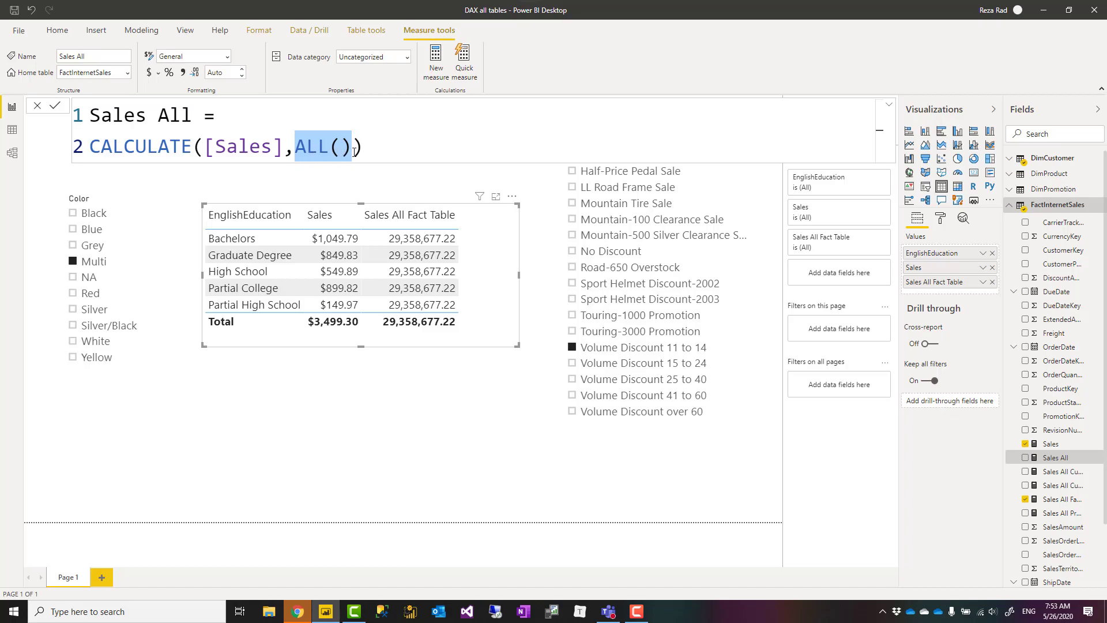
{"action": "left_click", "coordinate": [425, 151]}
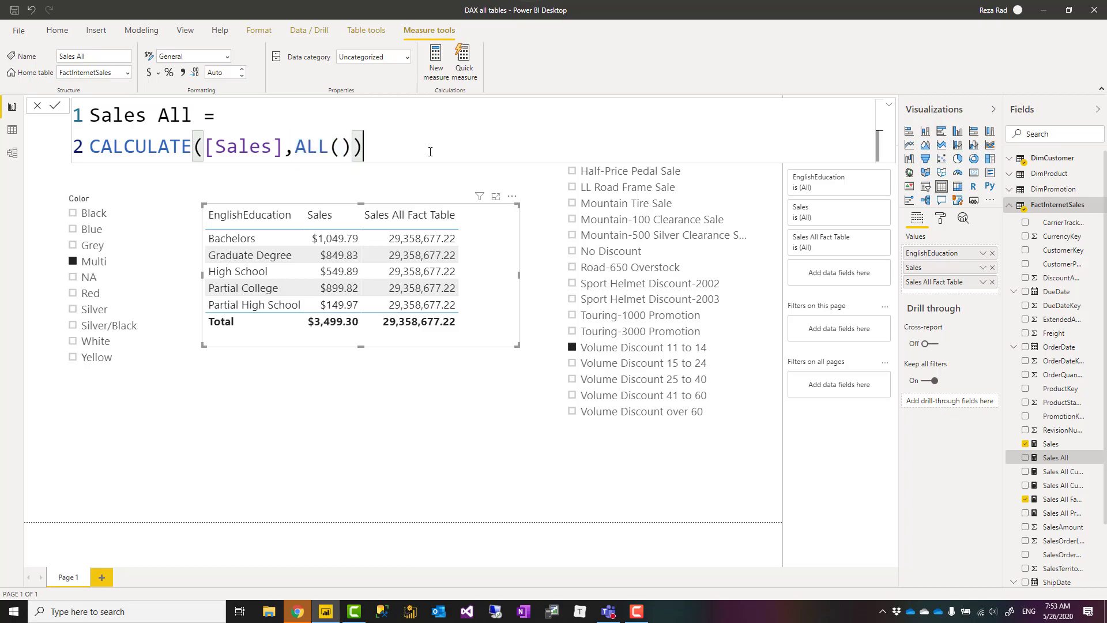